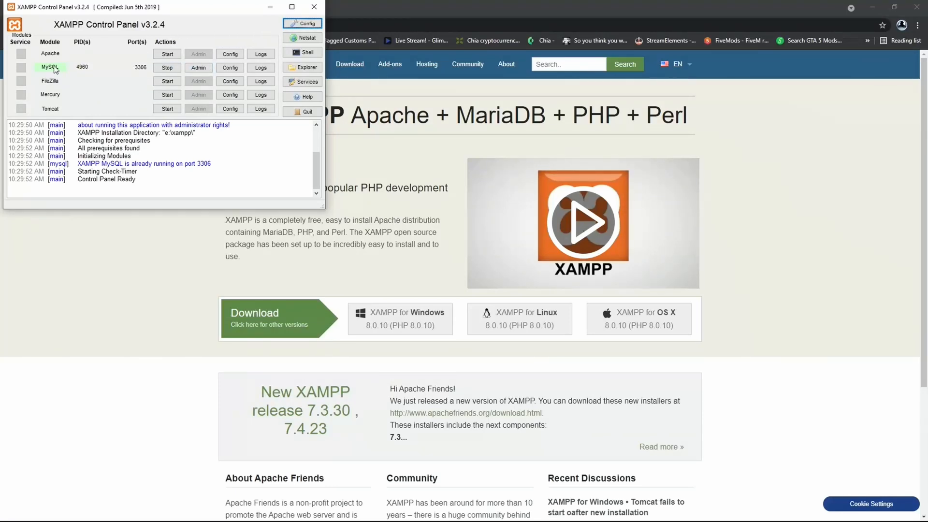
Close the XAMPP control panel, then review the HeidiSQL download page and the HeidiSQL session manager's connection settings.
click(314, 7)
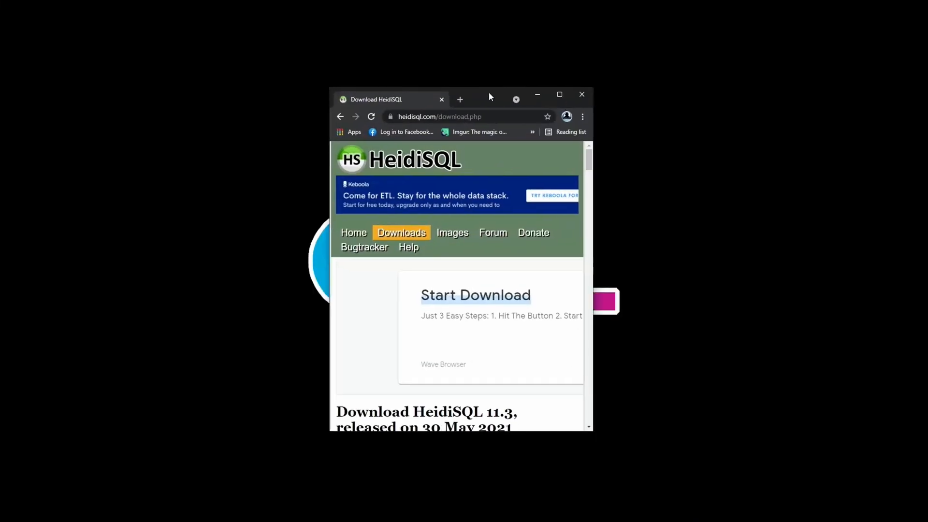
click(545, 79)
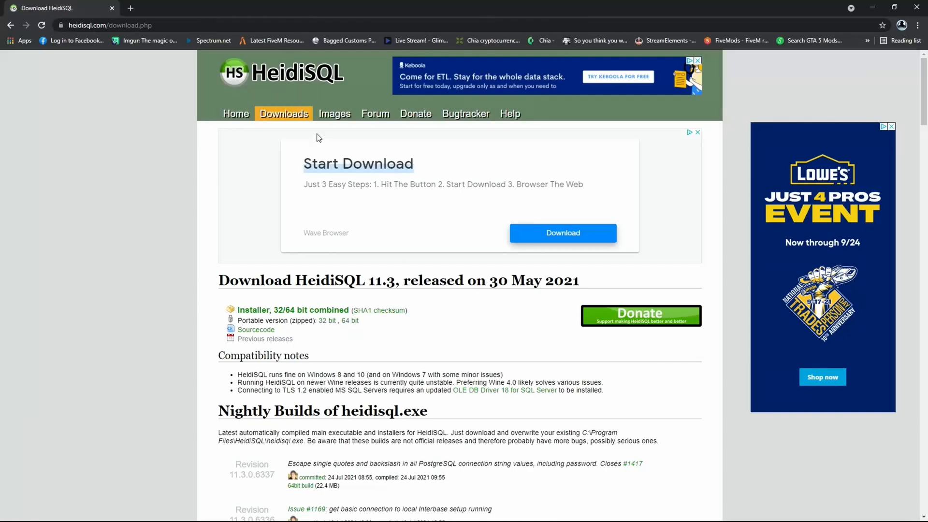
mouse_move(289, 116)
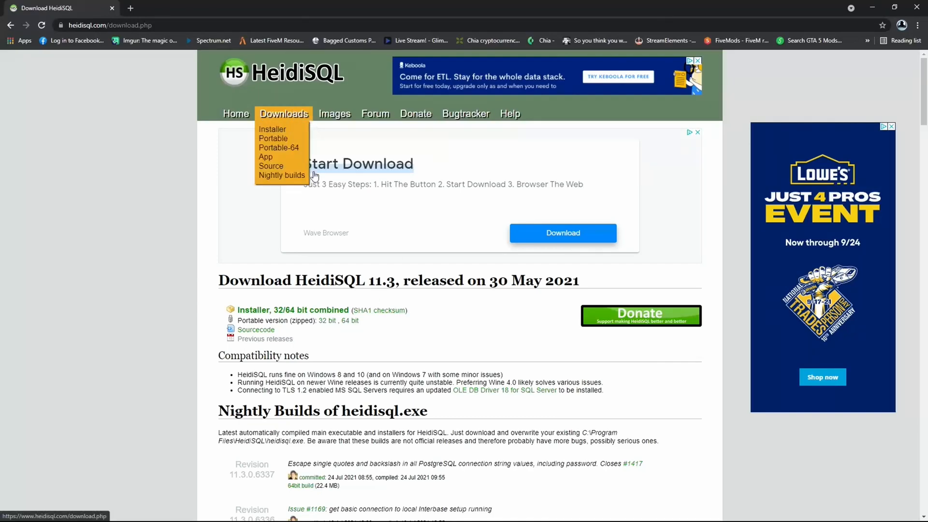
scroll(434, 320, down, 3)
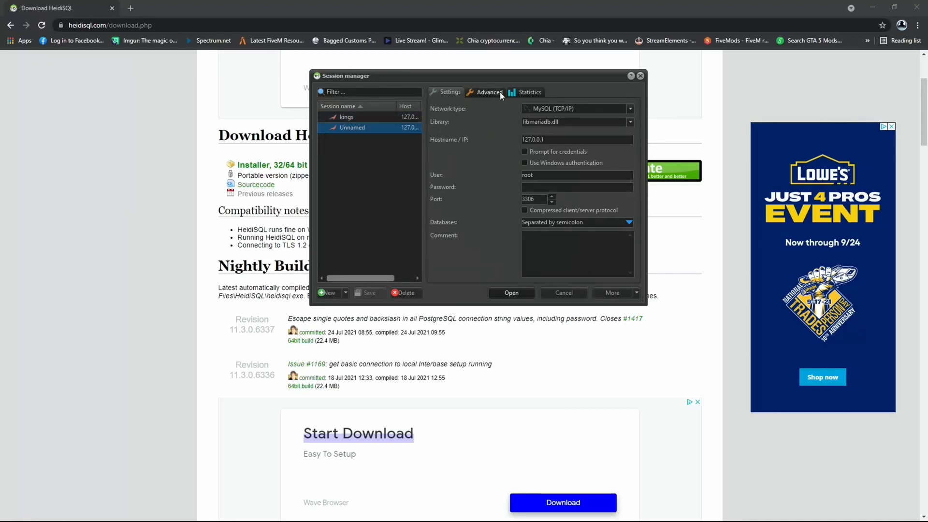
drag(528, 75, 470, 79)
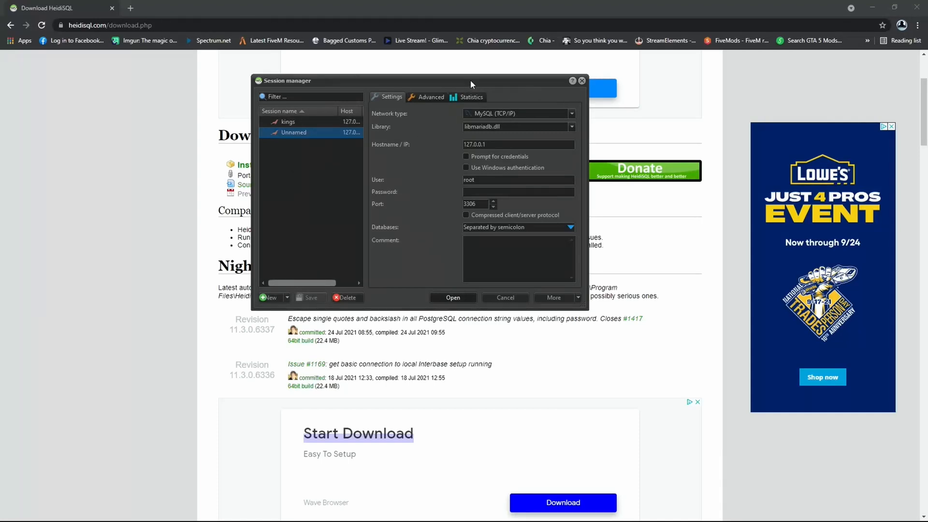
drag(471, 80, 927, 338)
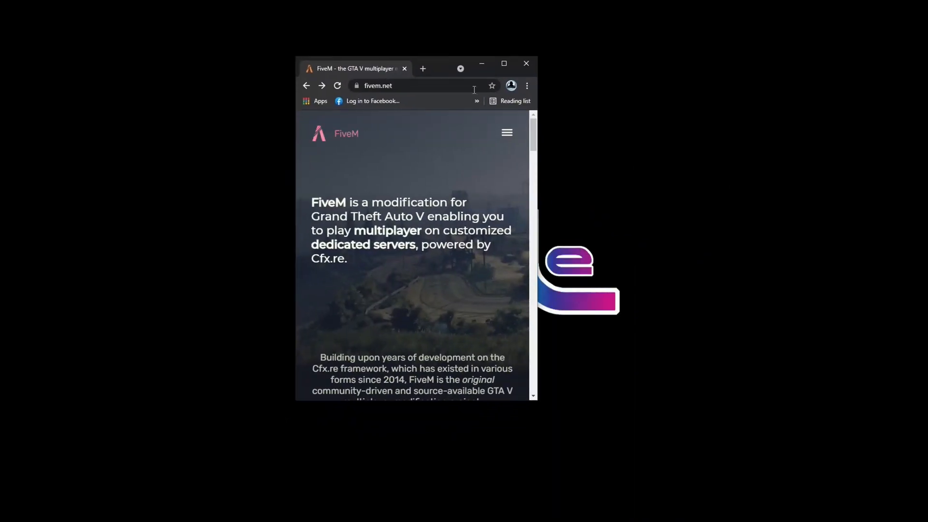
Open the guide for hosting your own server from the FiveM website's server creation page.
click(505, 64)
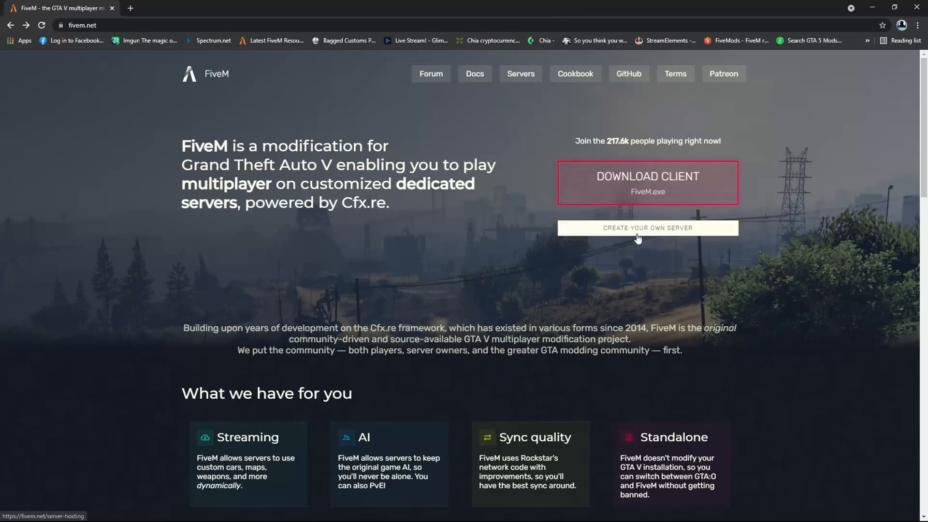
click(662, 235)
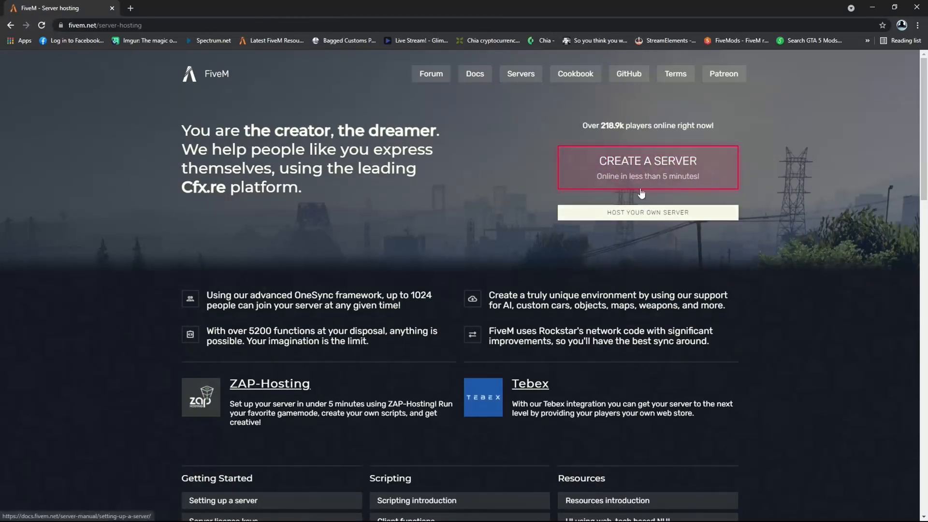
click(648, 215)
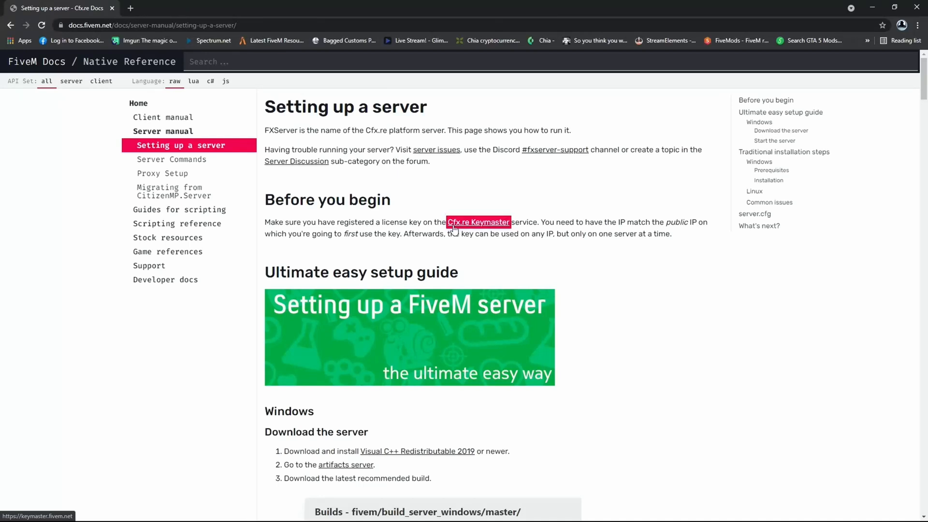
View the details of the active ExiledRp Test Server key in Cfx.re Keymaster, then return to the setup guide.
click(486, 223)
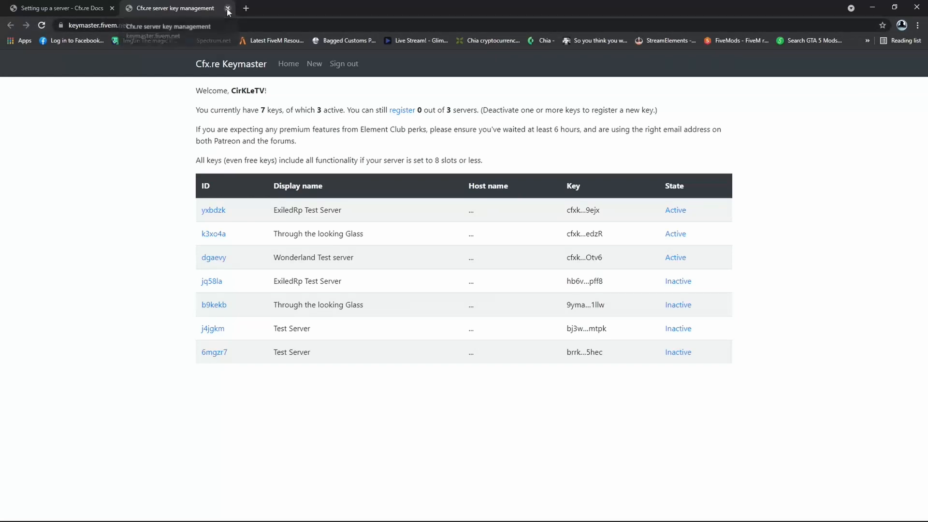
click(216, 211)
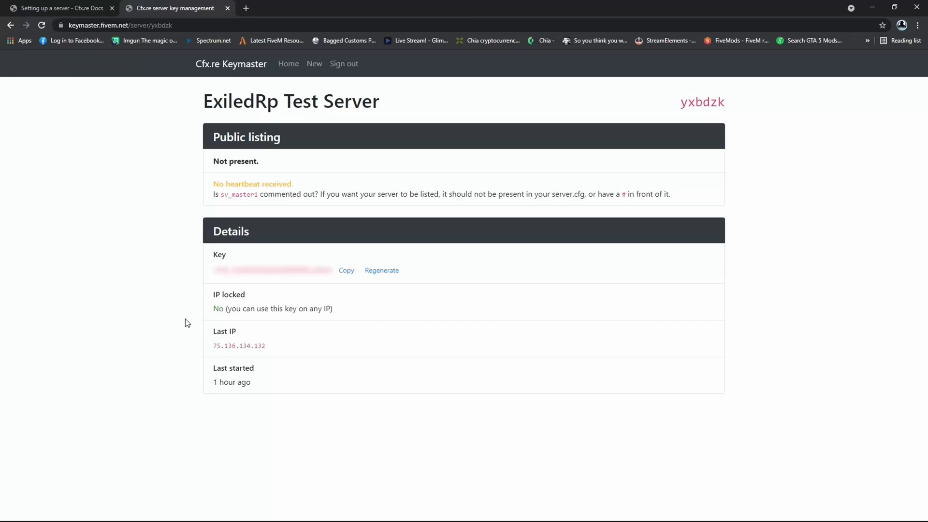
click(227, 8)
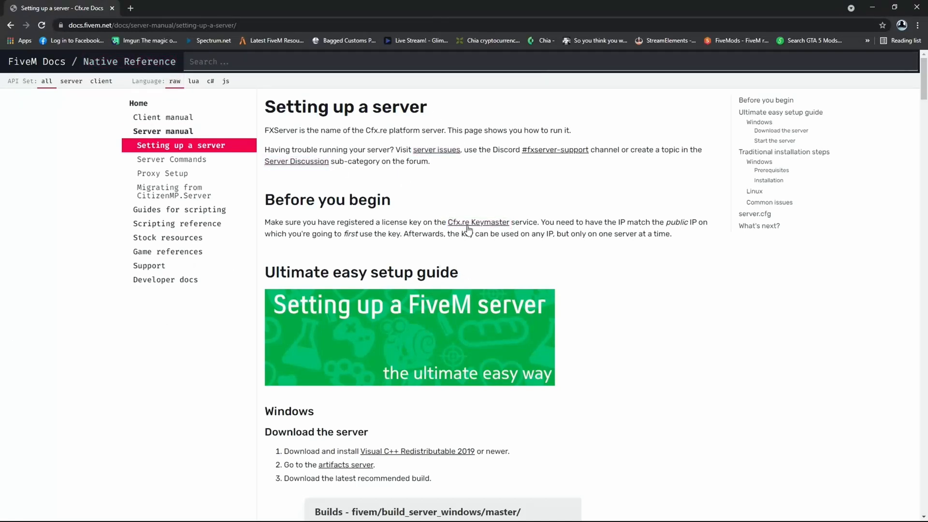
Go to the artifacts server linked in the Windows download instructions of the setup guide.
scroll(464, 225, down, 3)
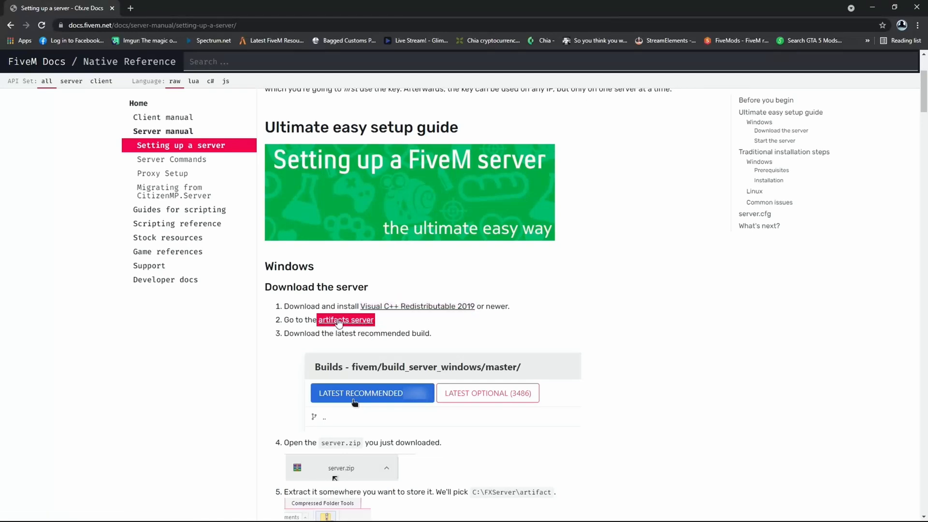
click(355, 321)
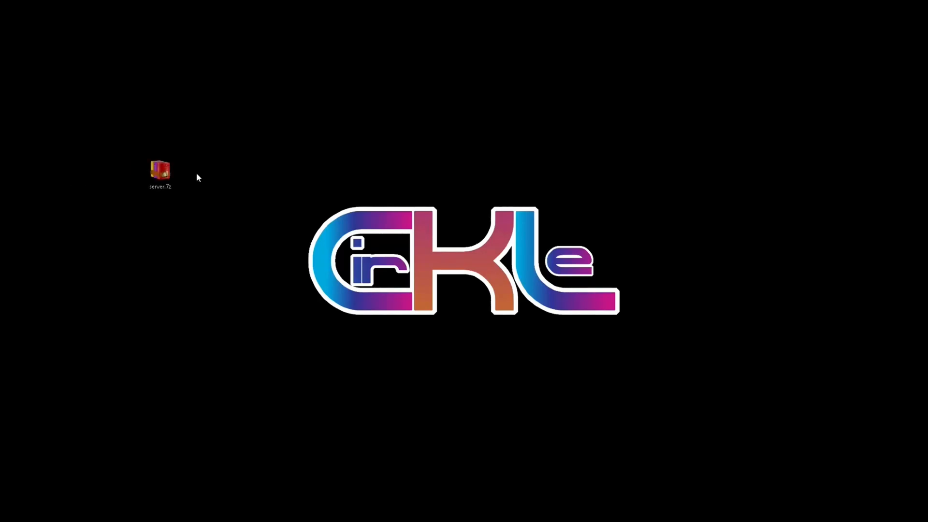
Open the server.7z archive from the desktop and start extracting it.
drag(155, 166, 385, 114)
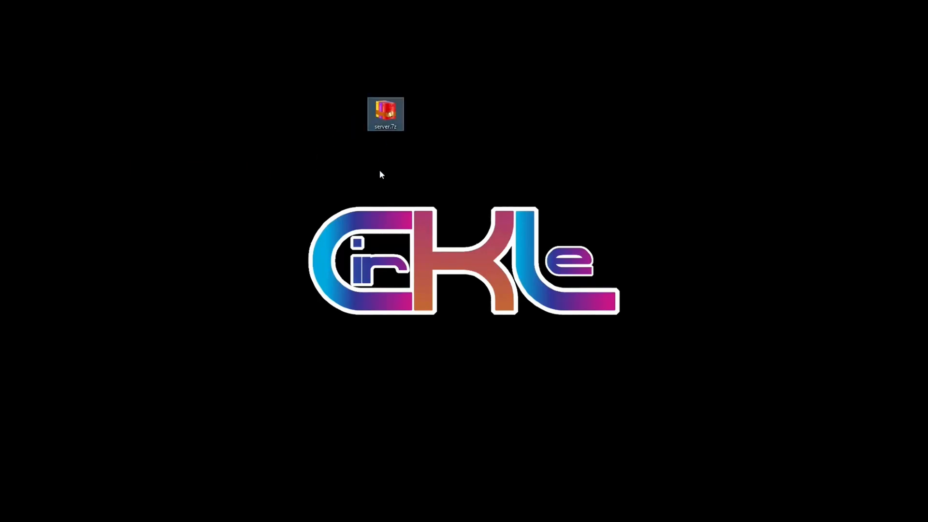
double_click(385, 112)
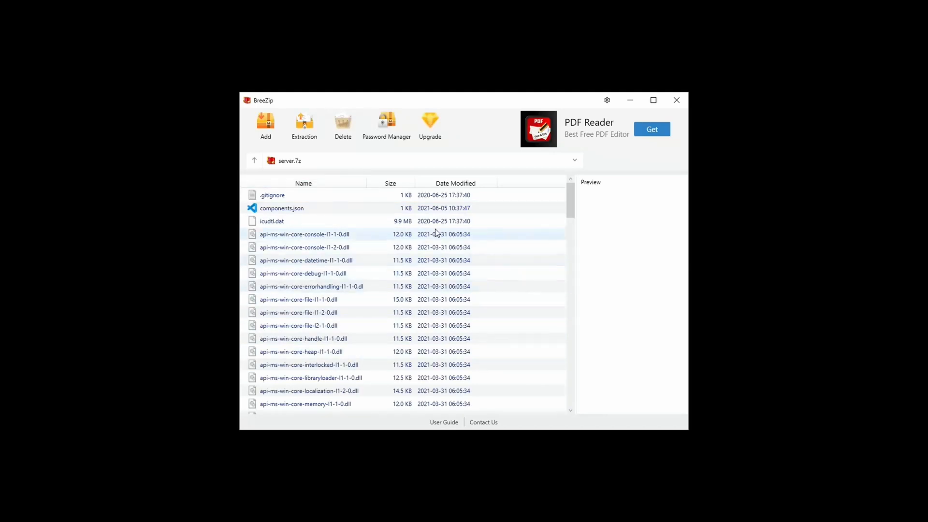
click(305, 125)
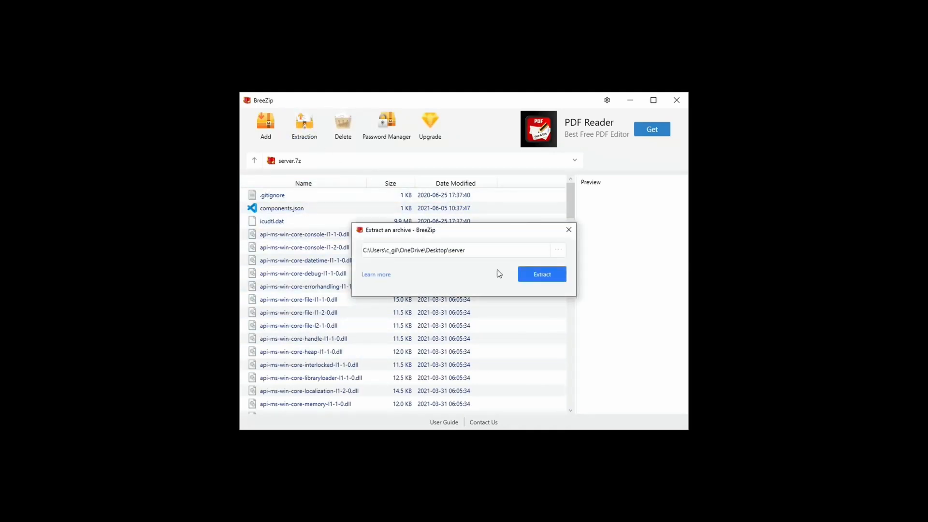
Create a folder named NewQbus on Seagate Expansion Drive (G:) while choosing the extraction destination.
click(560, 251)
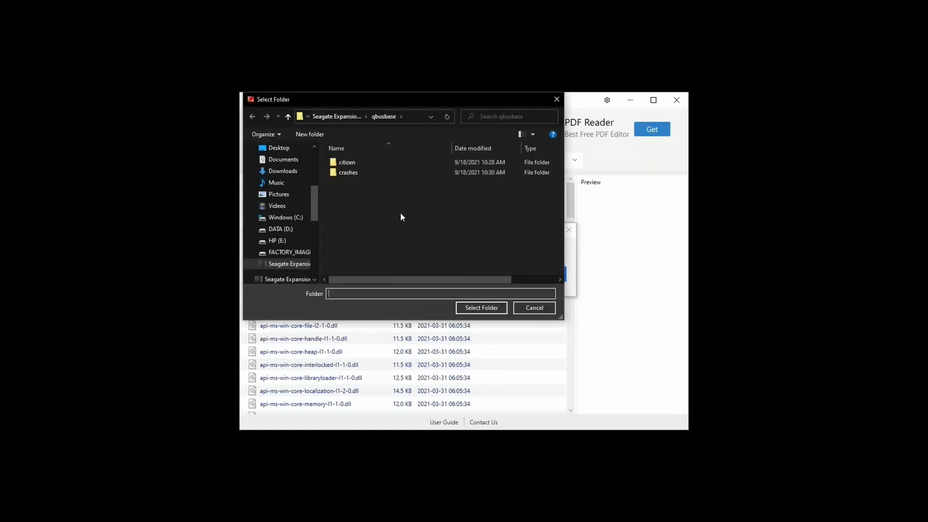
drag(315, 193, 314, 221)
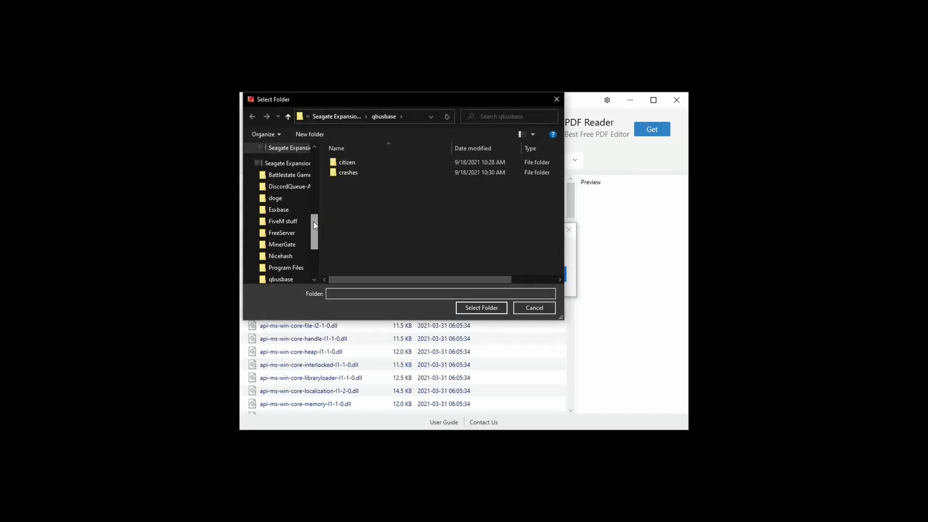
click(286, 148)
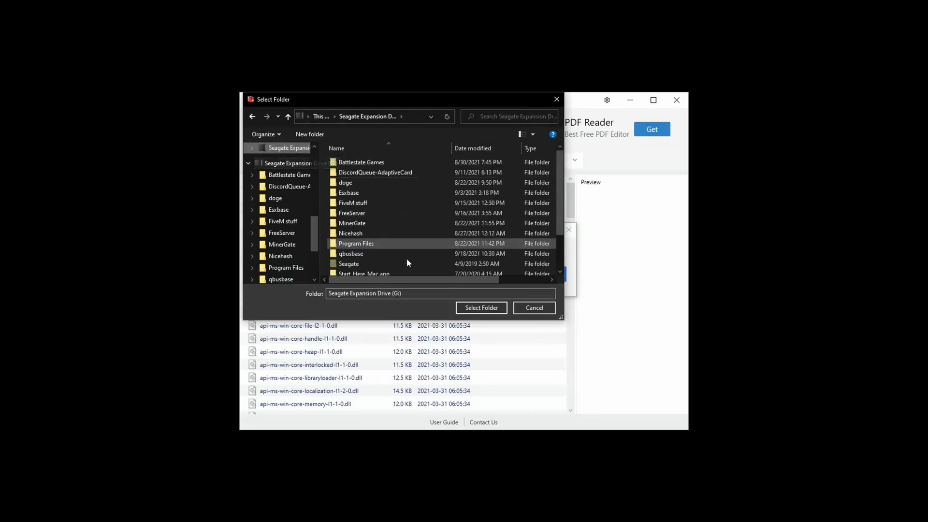
right_click(324, 204)
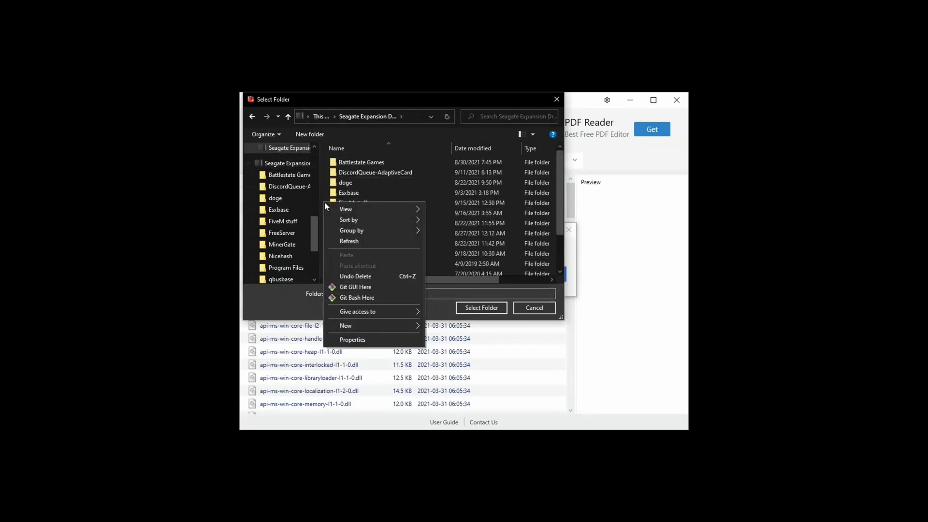
click(380, 326)
click(451, 325)
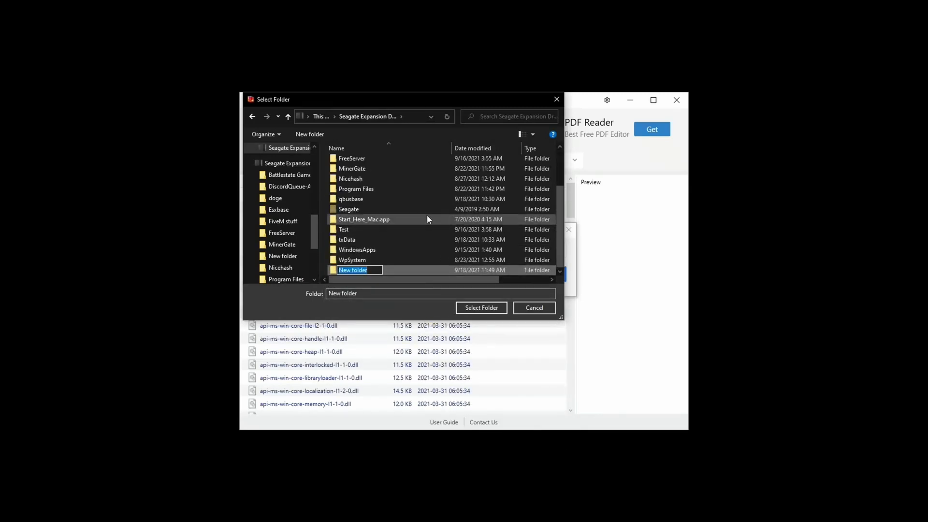
text(NewQbus)
key(Return)
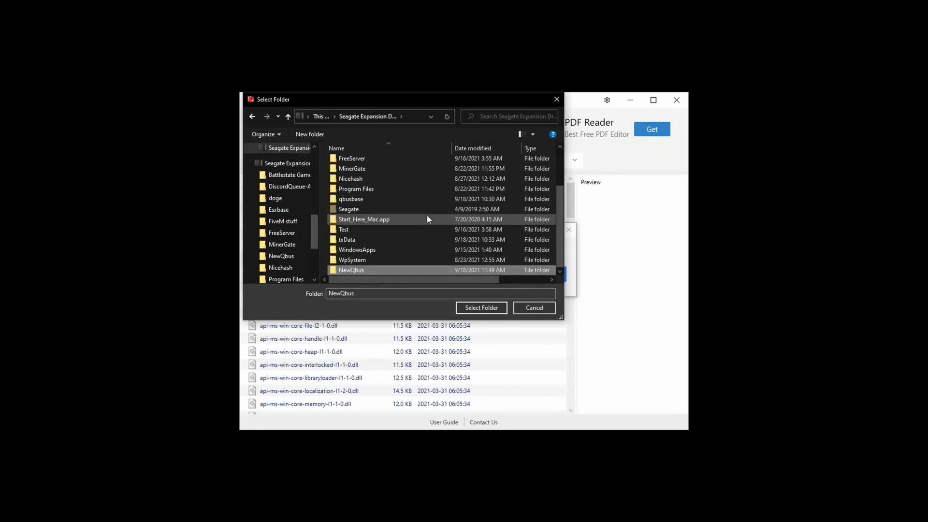
Extract the archive to G:\NewQbus\server and close the archive program.
click(483, 308)
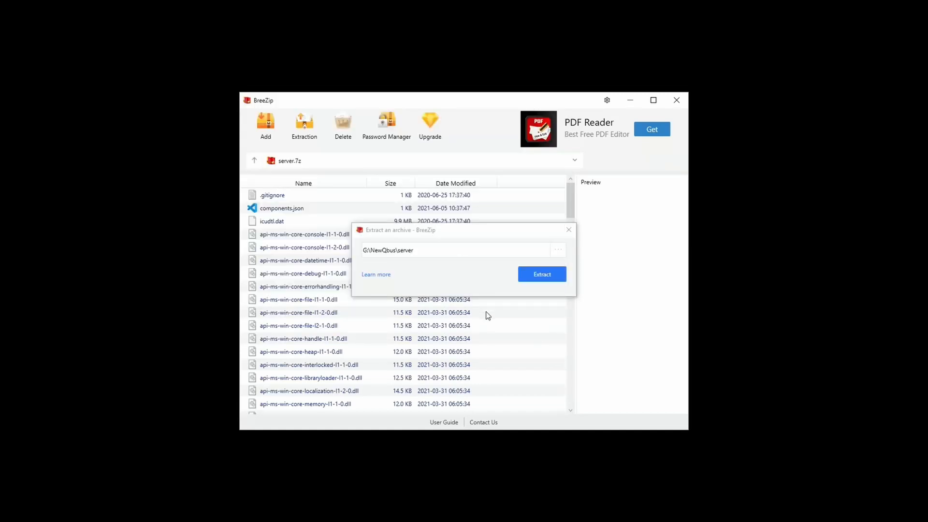
click(554, 272)
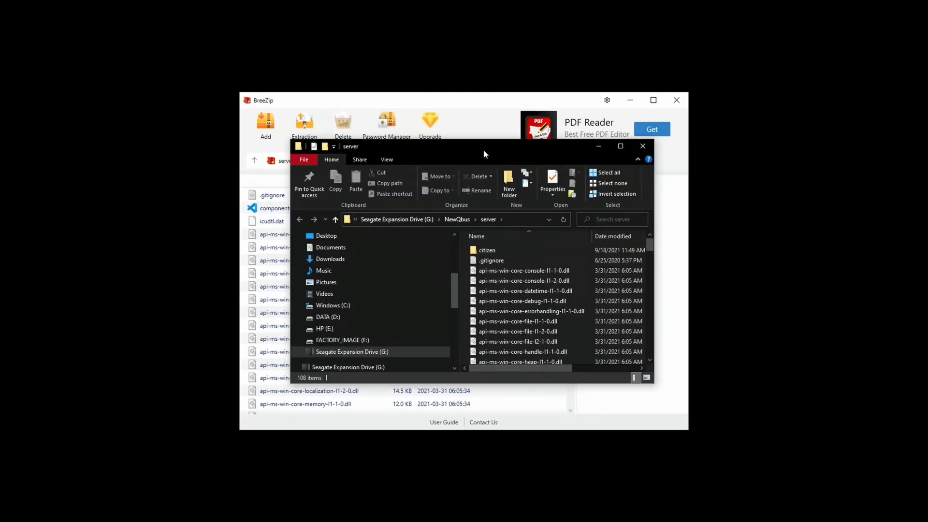
drag(483, 149, 248, 79)
click(570, 238)
click(569, 231)
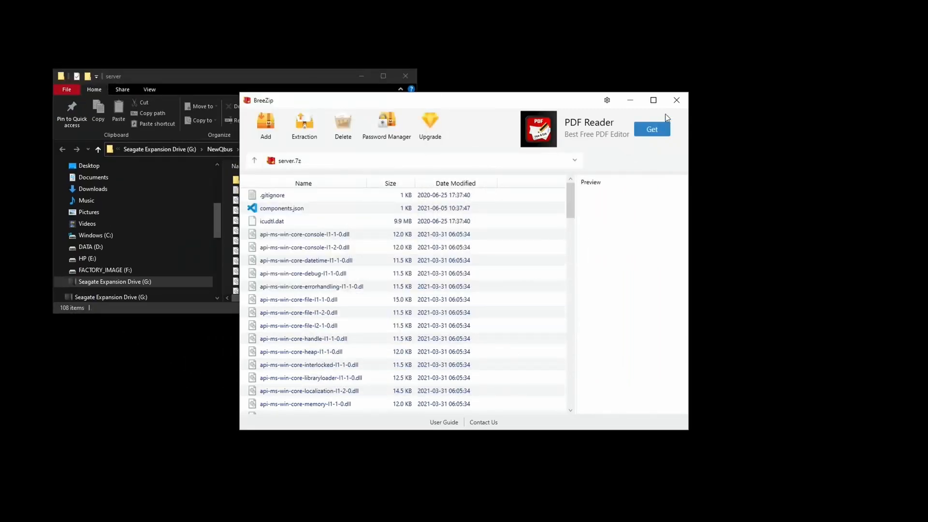
click(677, 100)
Run FXServer.exe from the extracted server folder and allow it through the firewall on private networks.
drag(254, 77, 564, 78)
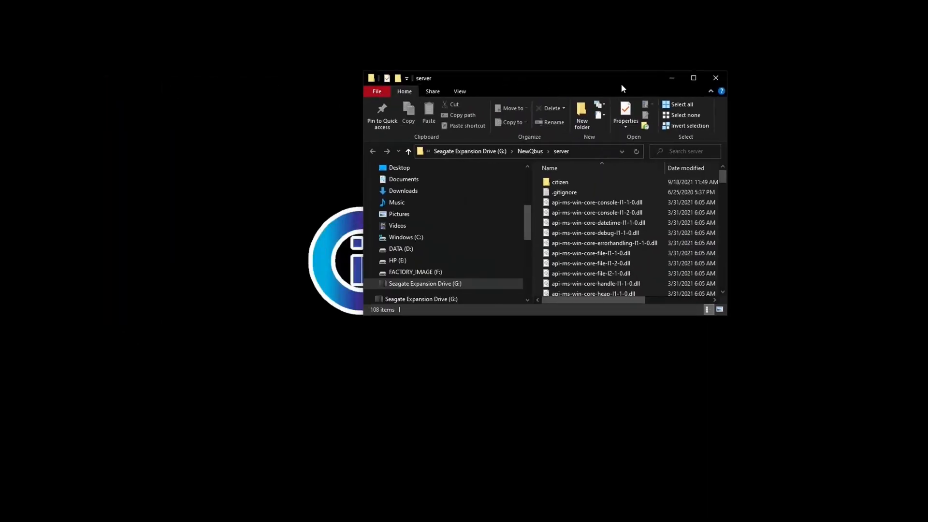
click(694, 78)
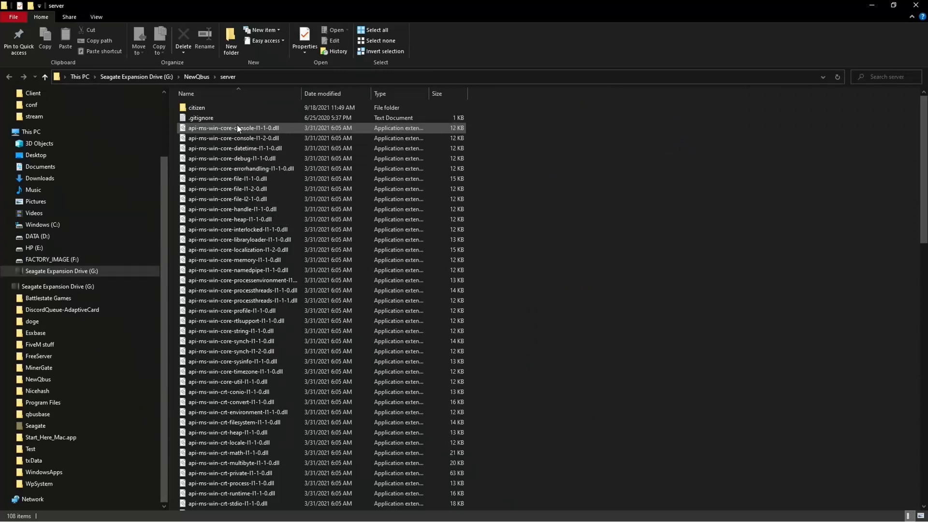
scroll(242, 145, down, 4)
scroll(255, 285, down, 13)
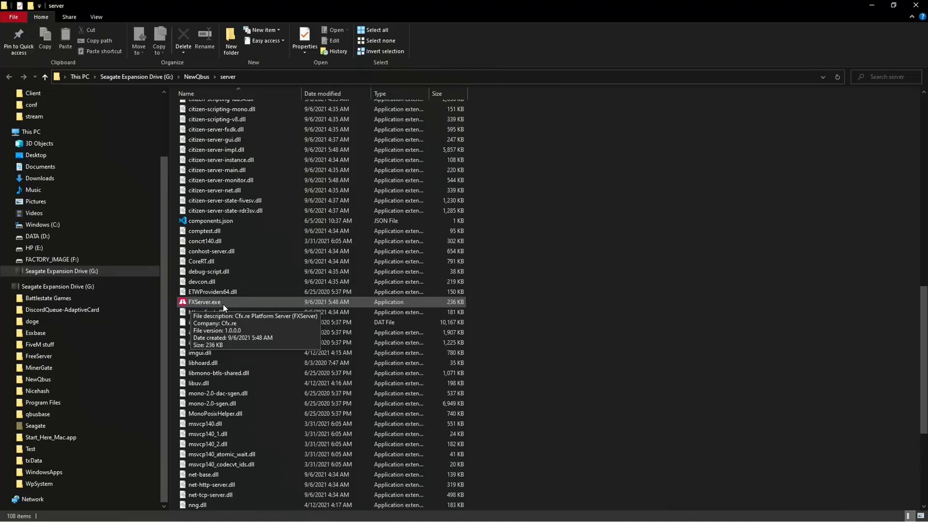
double_click(196, 303)
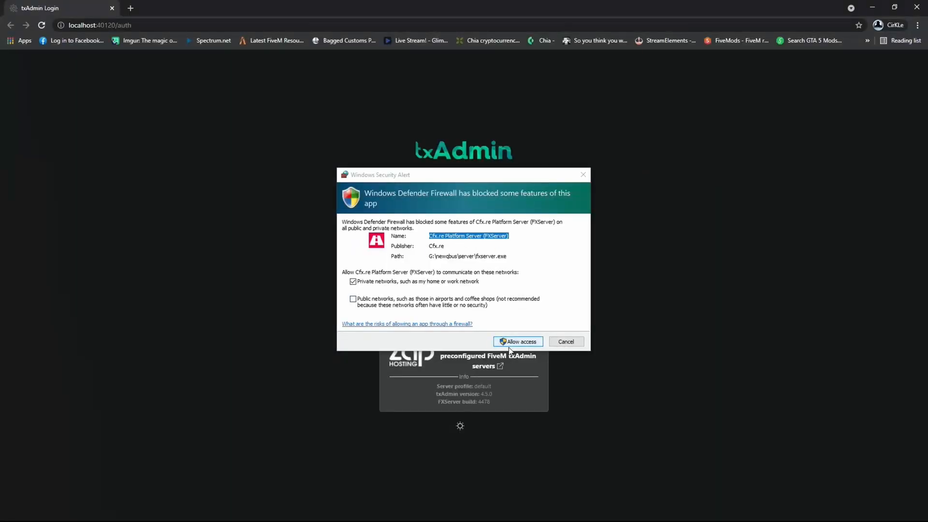
click(520, 342)
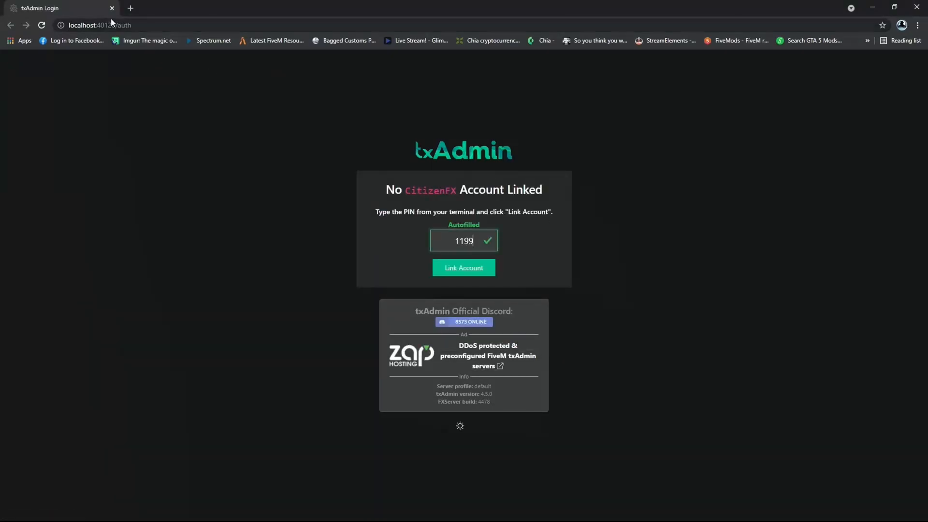
Link the CitizenFX account to txAdmin with the autofilled PIN and authorize access to the profile.
drag(257, 6, 566, 26)
click(655, 19)
click(460, 268)
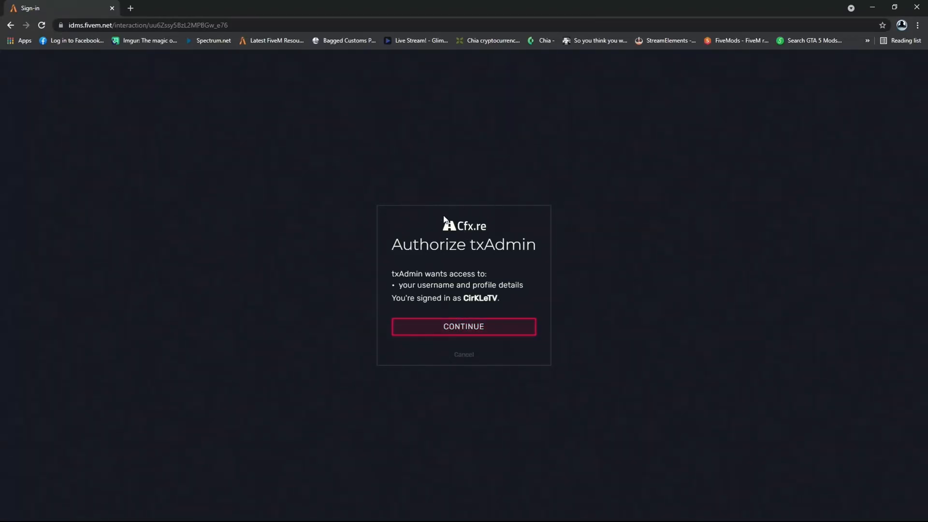
click(483, 332)
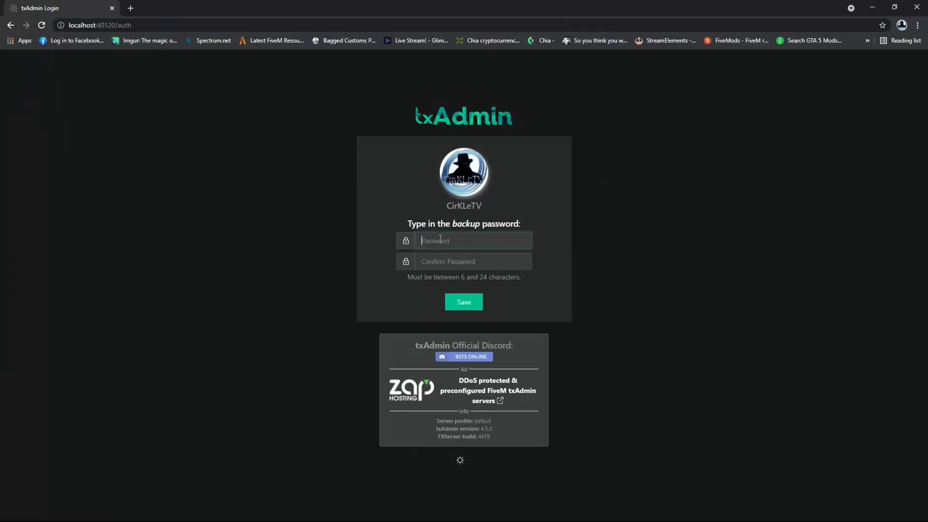
Enter and confirm the txAdmin backup password, then save it.
text(a)
key(BackSpace)
key(BackSpace)
key(BackSpace)
text(aa)
click(435, 264)
text(a)
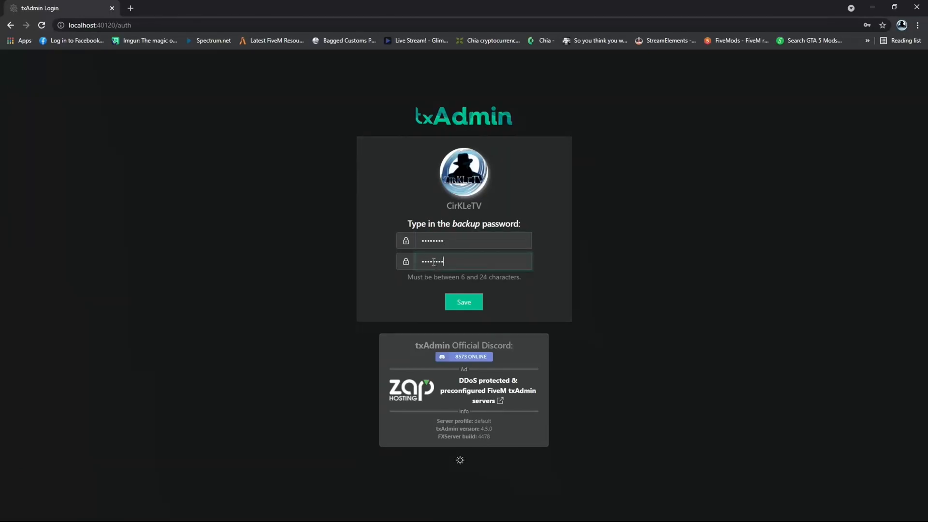
click(477, 303)
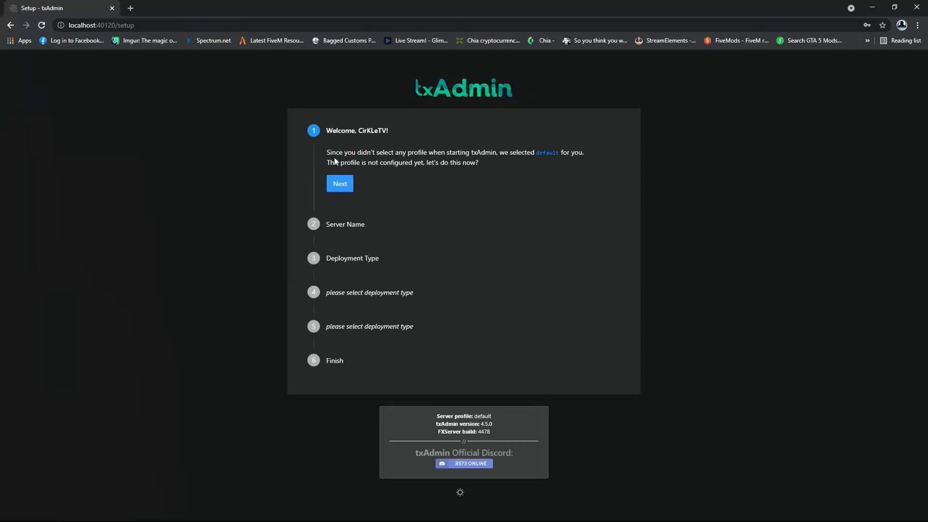
Begin configuring the default txAdmin profile and name the server Test Server.
click(340, 183)
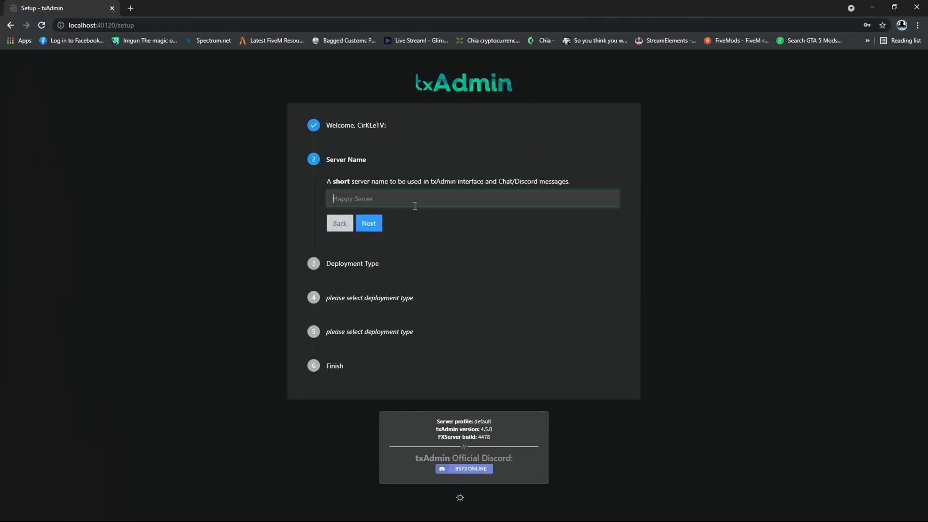
click(344, 200)
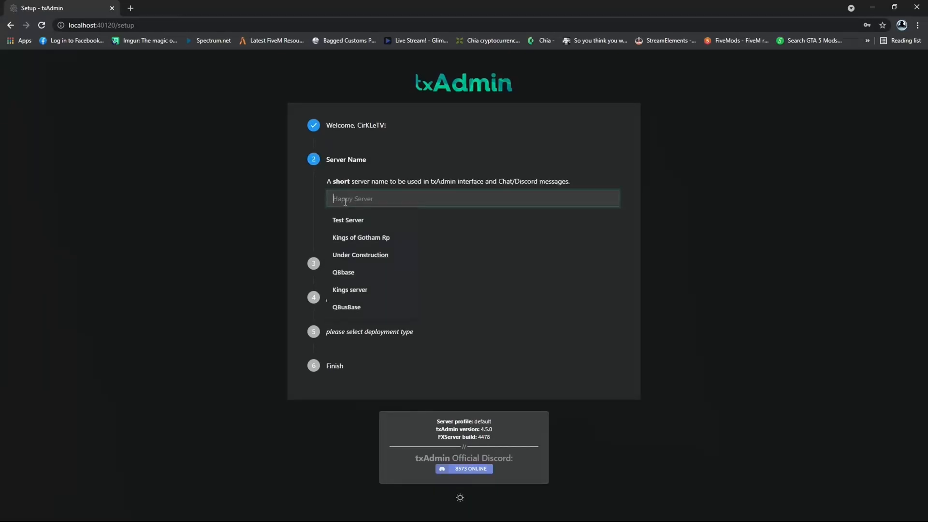
text(T)
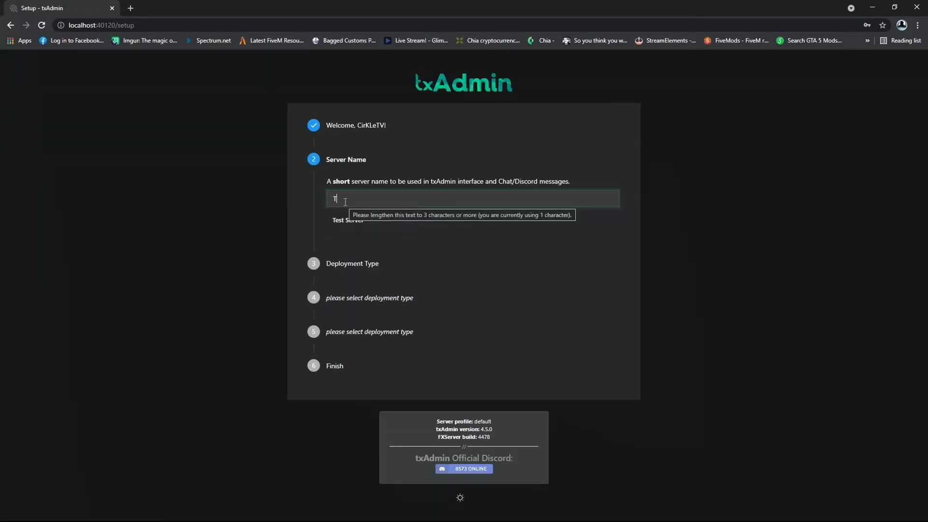
click(361, 220)
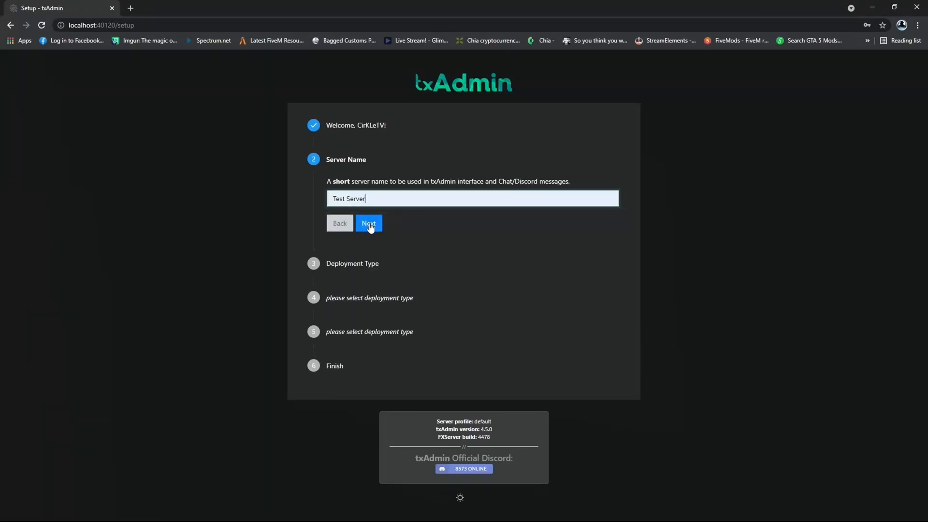
click(369, 224)
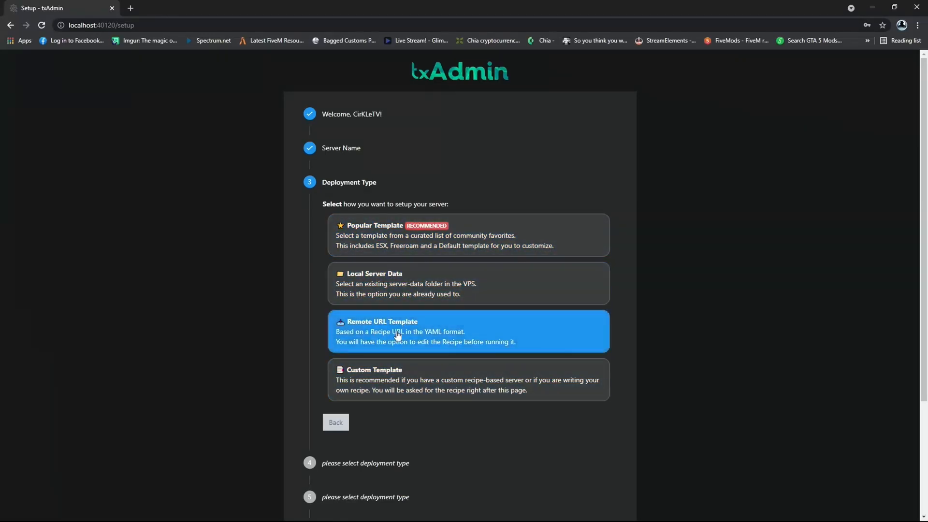
Choose a popular template deployment with QBCore Framework, save the suggested data location and proceed to the recipe deployer.
click(406, 243)
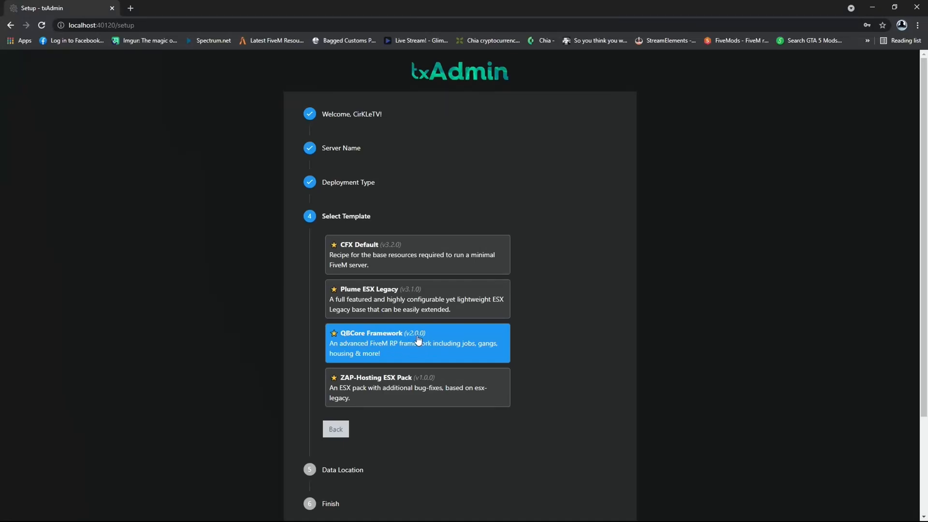
click(391, 344)
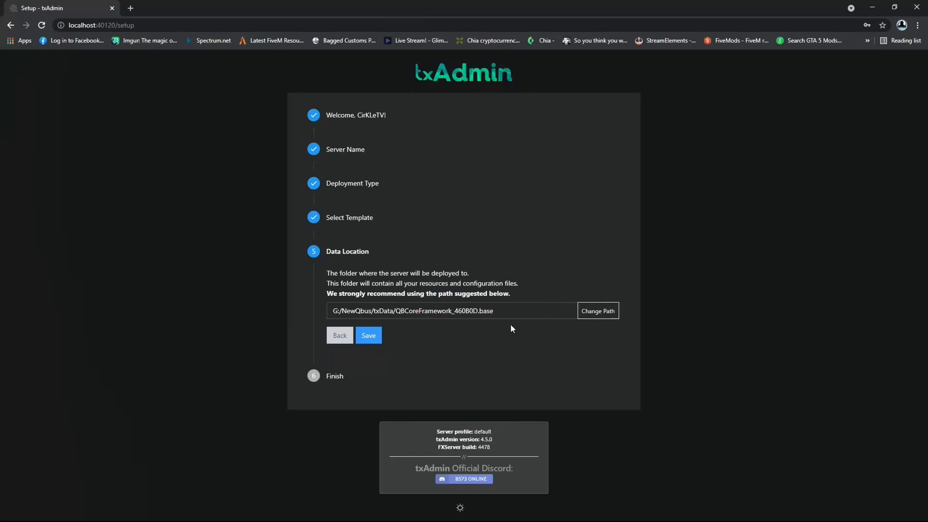
click(373, 341)
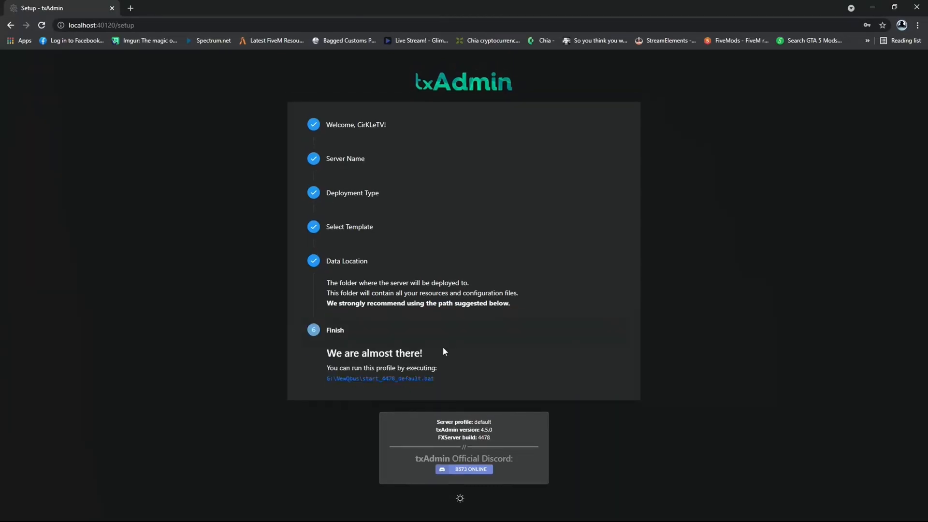
click(372, 369)
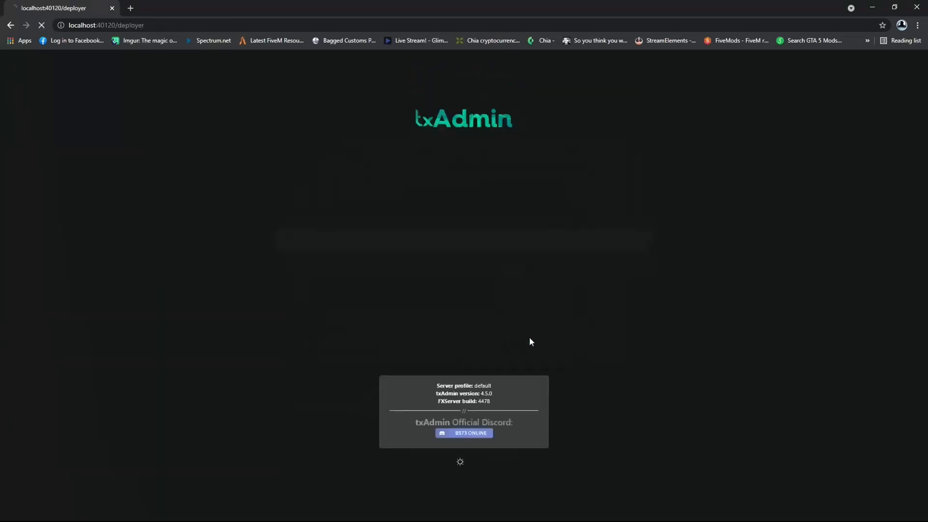
Review the QBCore recipe through to its clean-up tasks and accept it unchanged.
scroll(483, 239, down, 4)
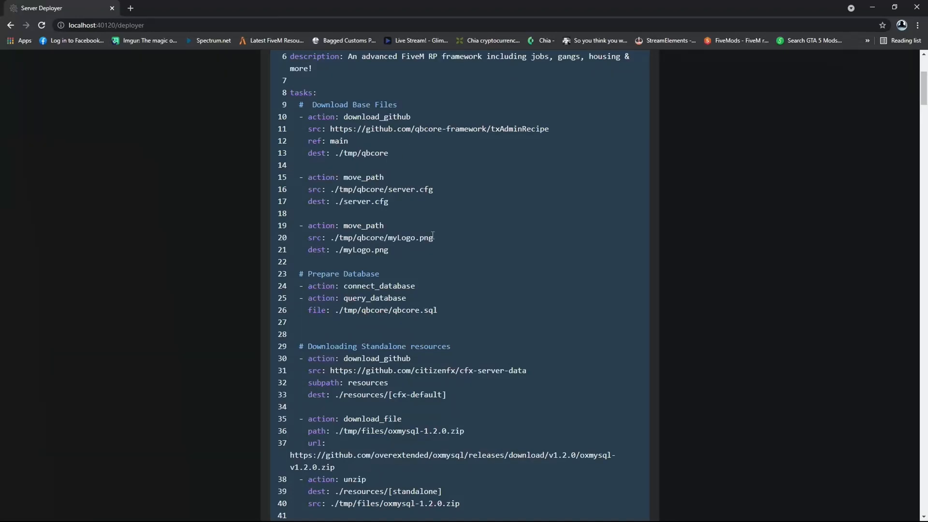
scroll(433, 236, down, 20)
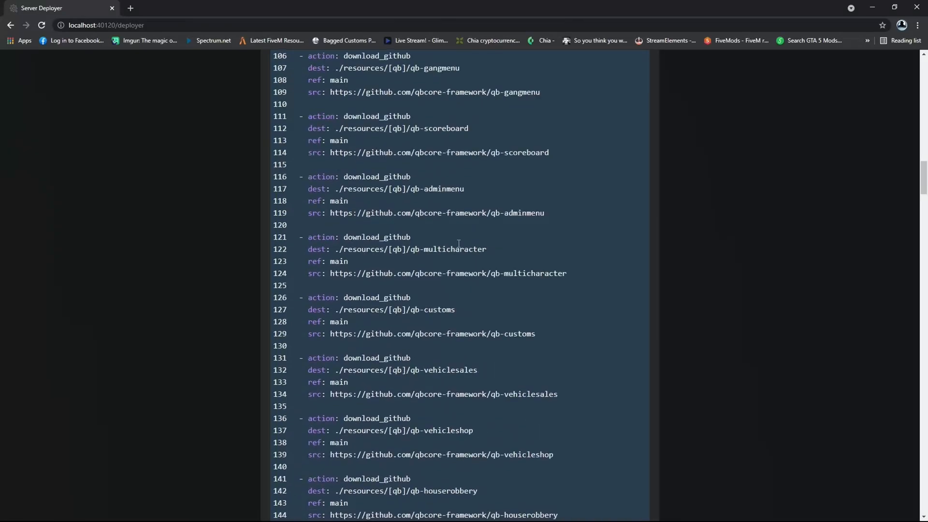
scroll(459, 243, down, 20)
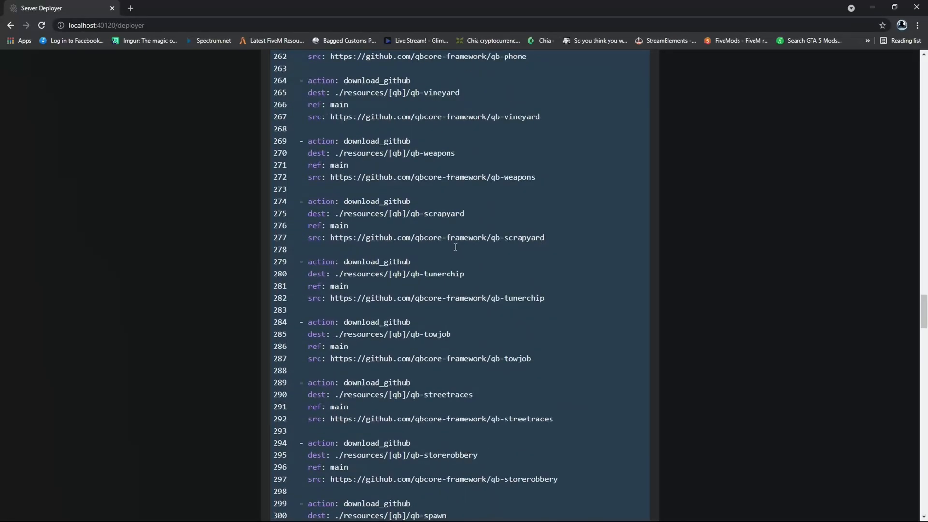
scroll(456, 247, down, 20)
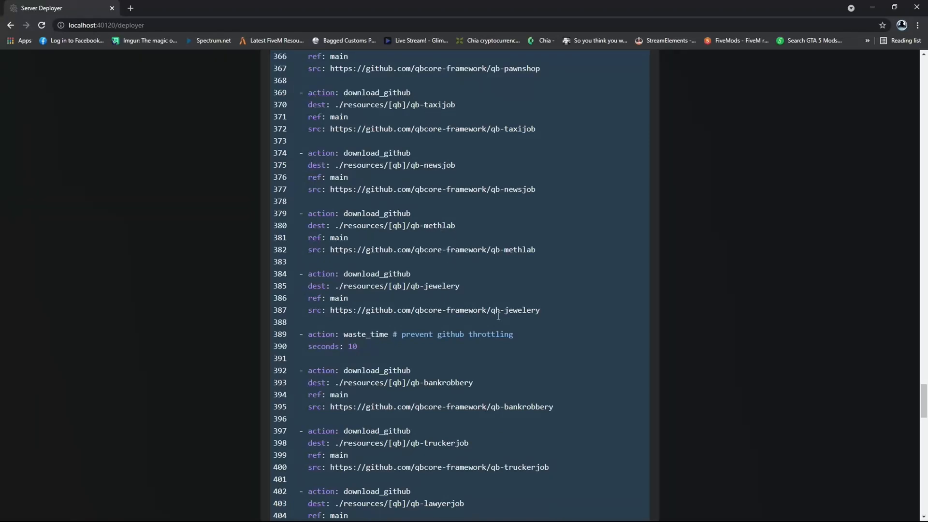
scroll(499, 316, down, 20)
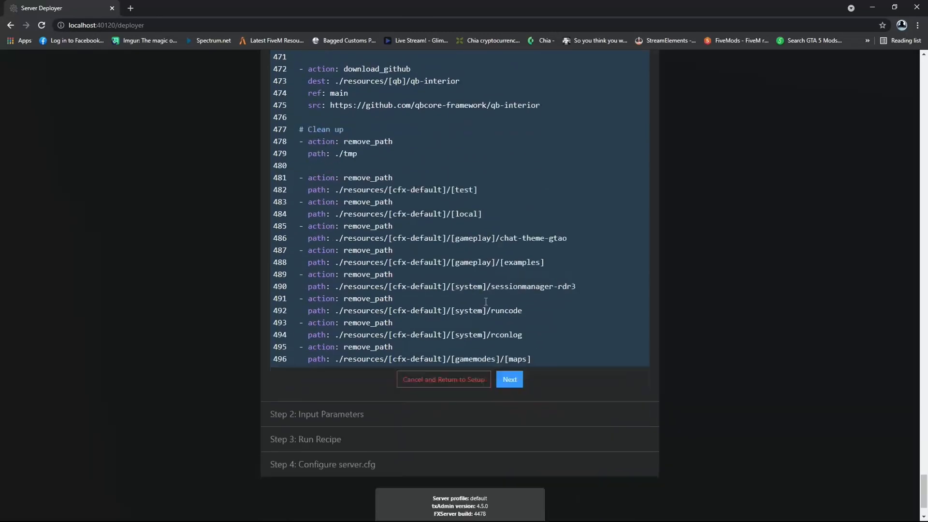
scroll(486, 302, down, 2)
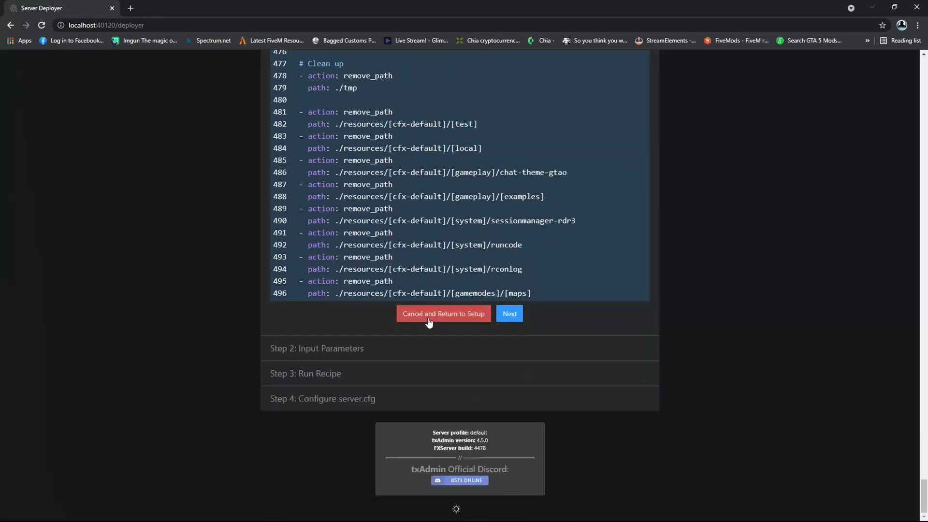
click(510, 315)
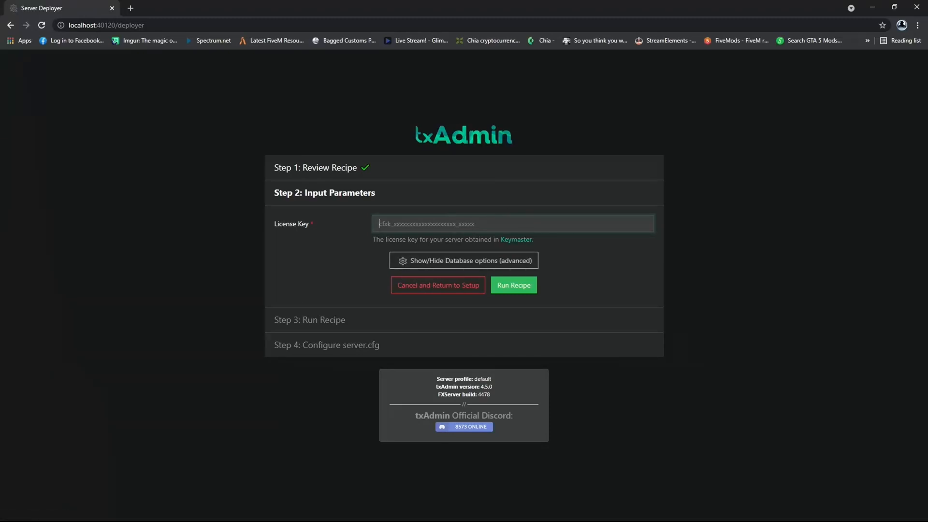
Paste the server license key into the input parameters as plain text and run the recipe.
key(alt+Tab)
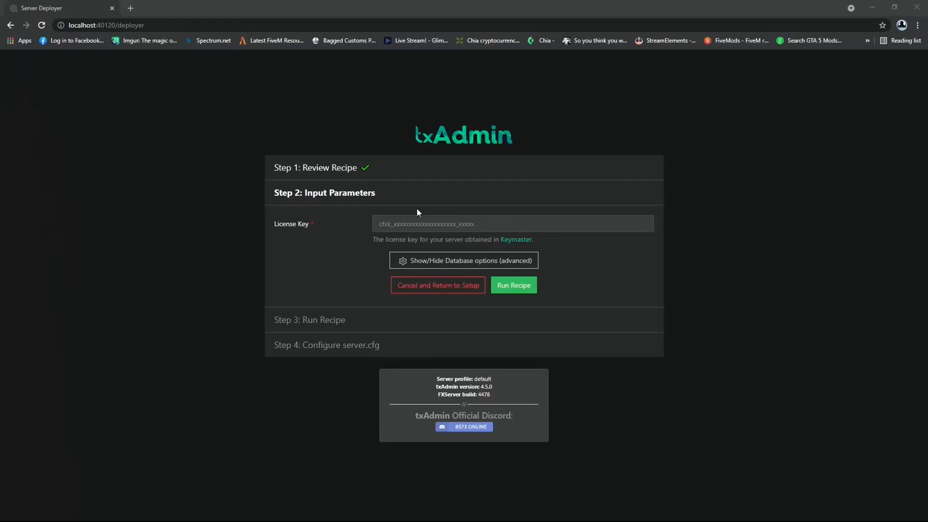
right_click(394, 226)
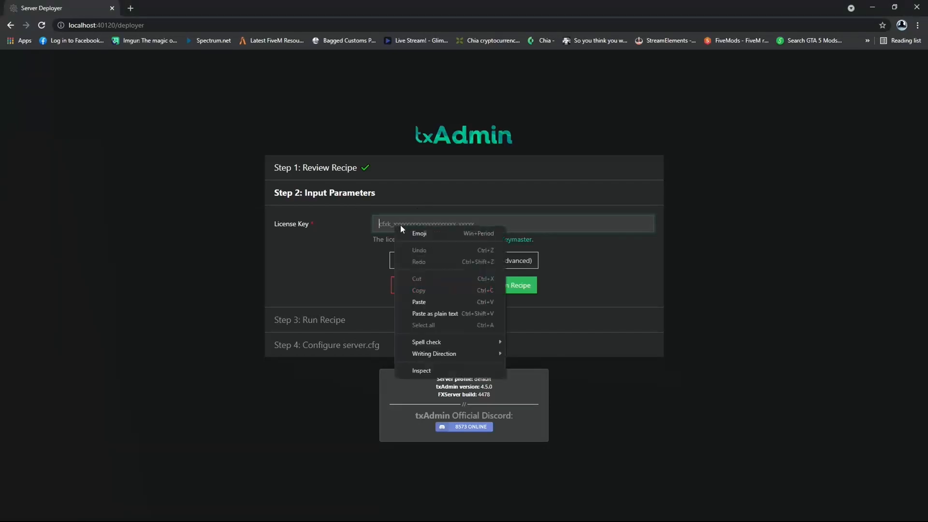
click(432, 312)
click(514, 286)
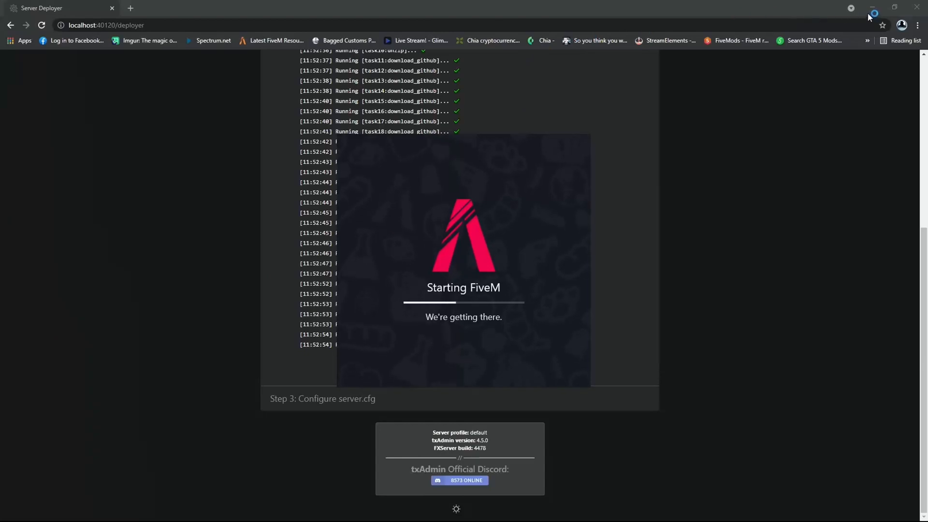
Clear the windows covering the deployer and continue from the finished recipe to the server.cfg configuration.
drag(793, 8, 635, 34)
click(721, 30)
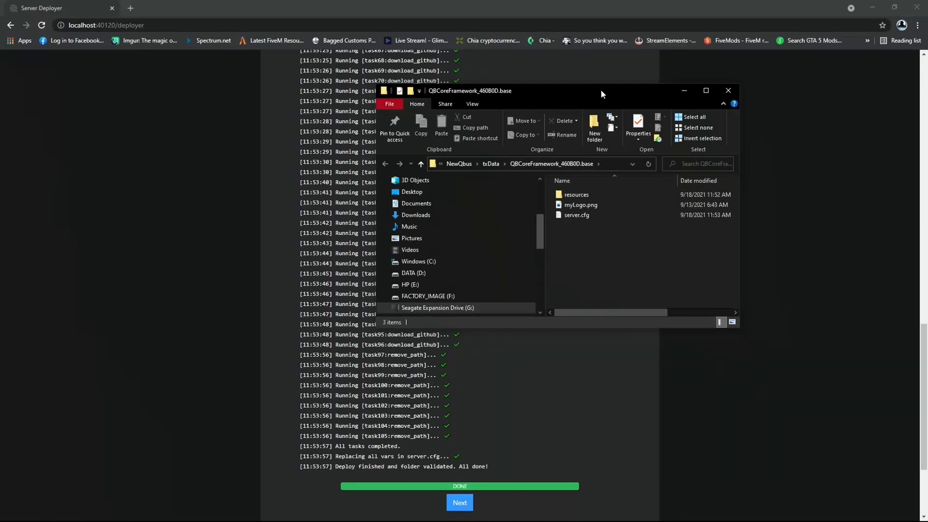
drag(601, 94, 0, 55)
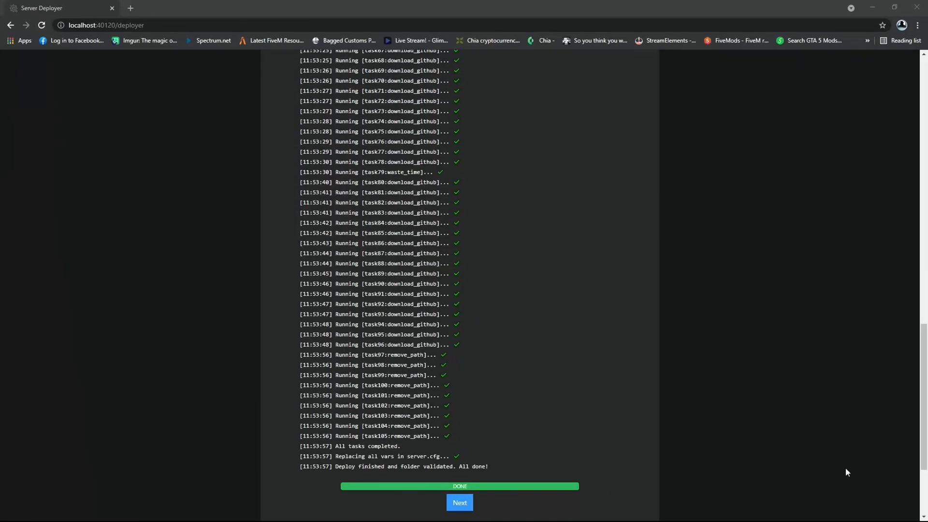
click(459, 503)
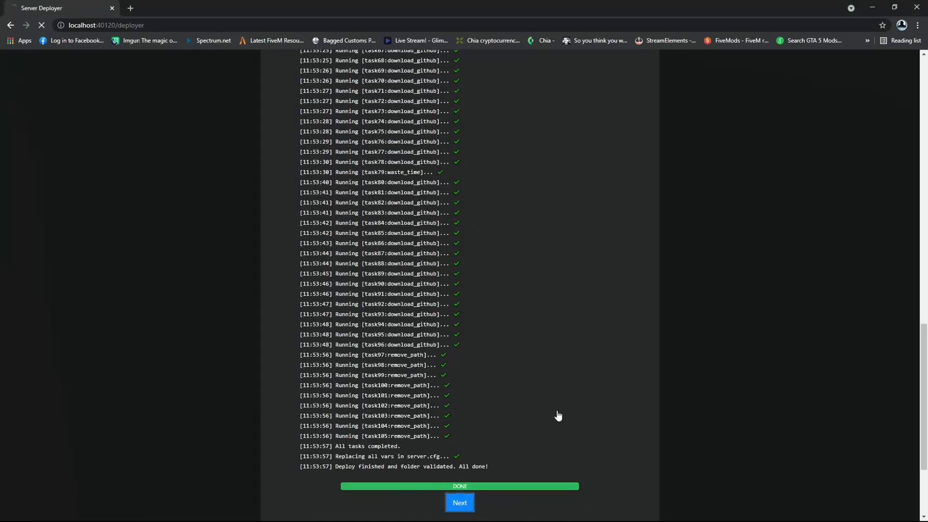
Review the generated server.cfg from its endpoint settings to the system admins, then save it and run the server.
scroll(435, 209, up, 10)
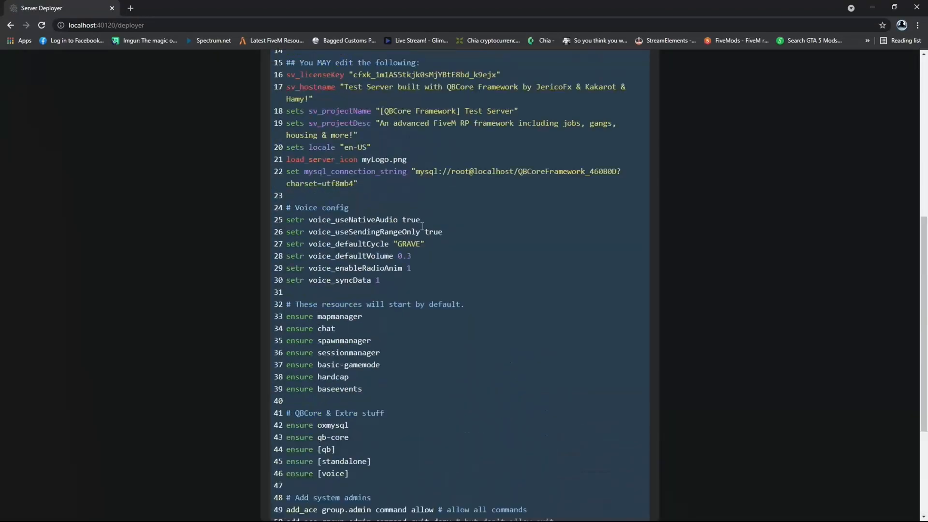
scroll(435, 209, up, 2)
scroll(458, 255, down, 4)
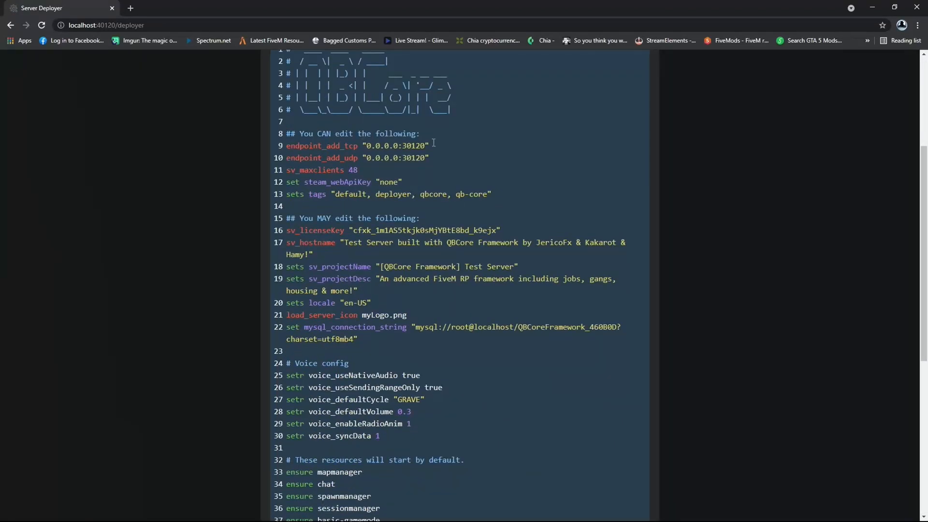
scroll(412, 154, down, 3)
scroll(379, 137, down, 3)
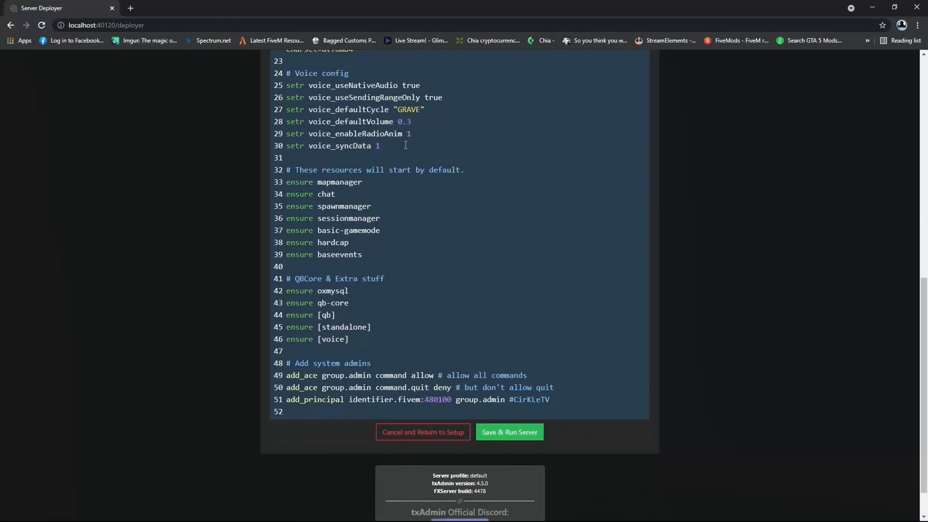
scroll(404, 146, down, 1)
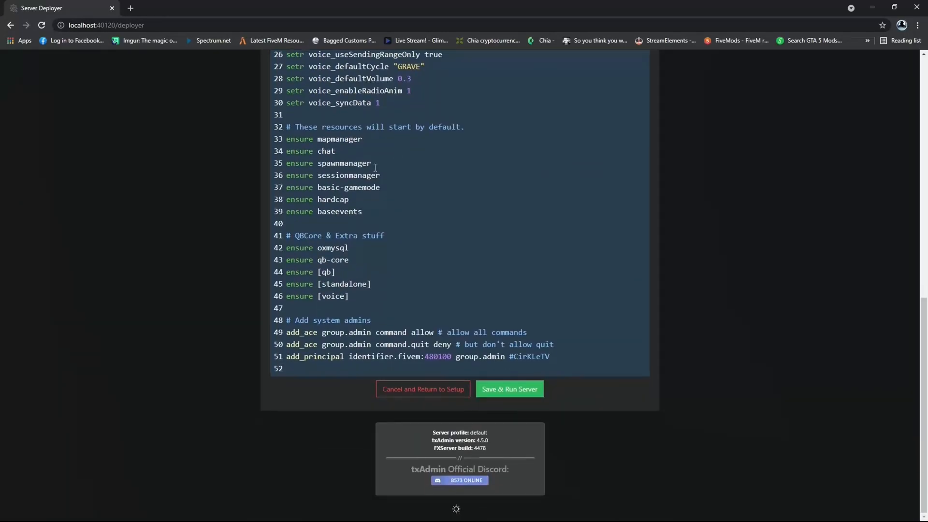
click(516, 393)
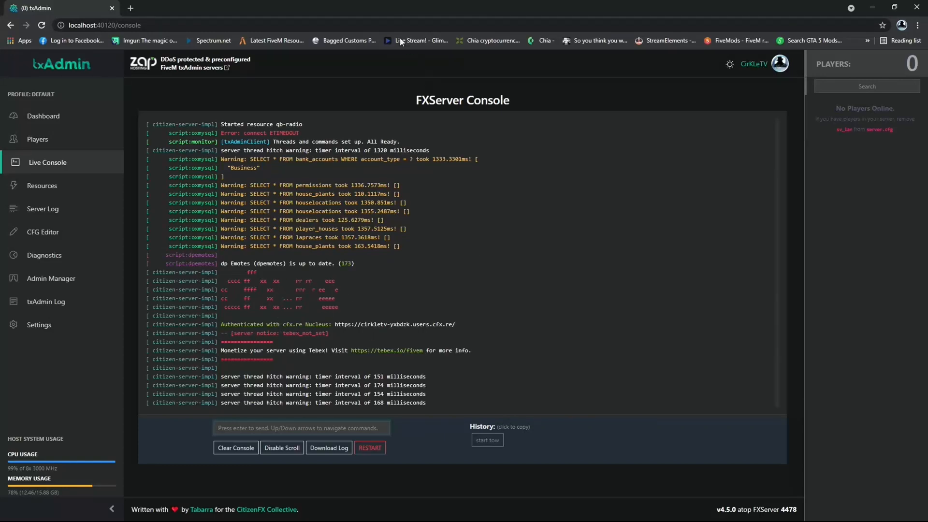
Switch to the FiveM client and join the local desktop server.
key(alt+Tab)
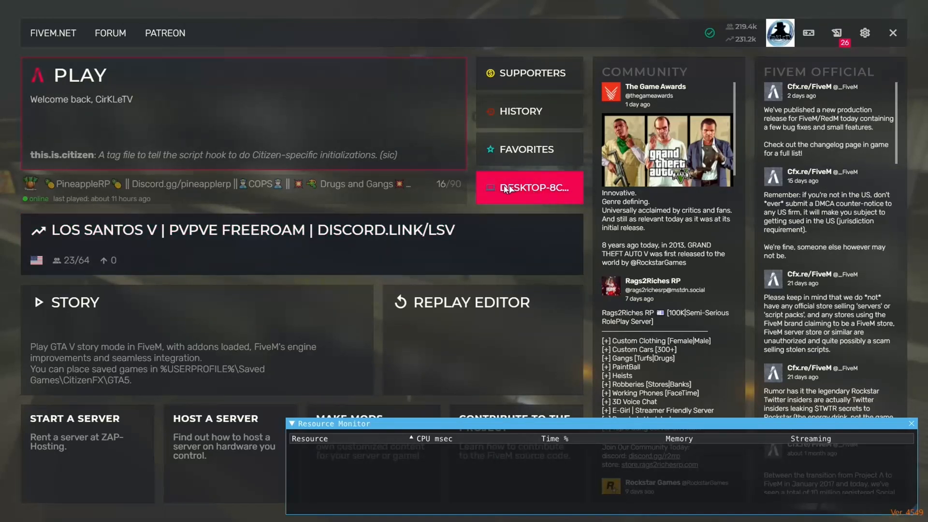
click(547, 188)
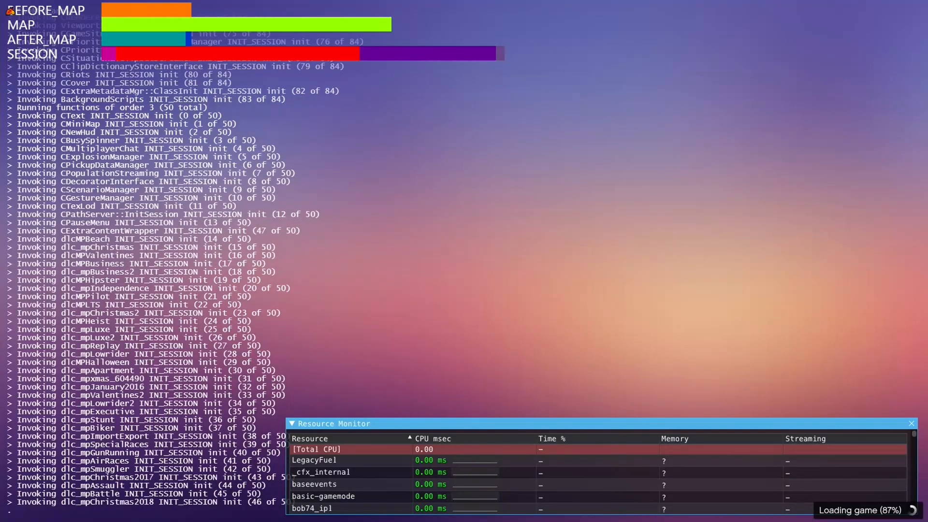
Bring the txAdmin live console up at full size to check the server output, then move it off the game.
drag(927, 266, 449, 39)
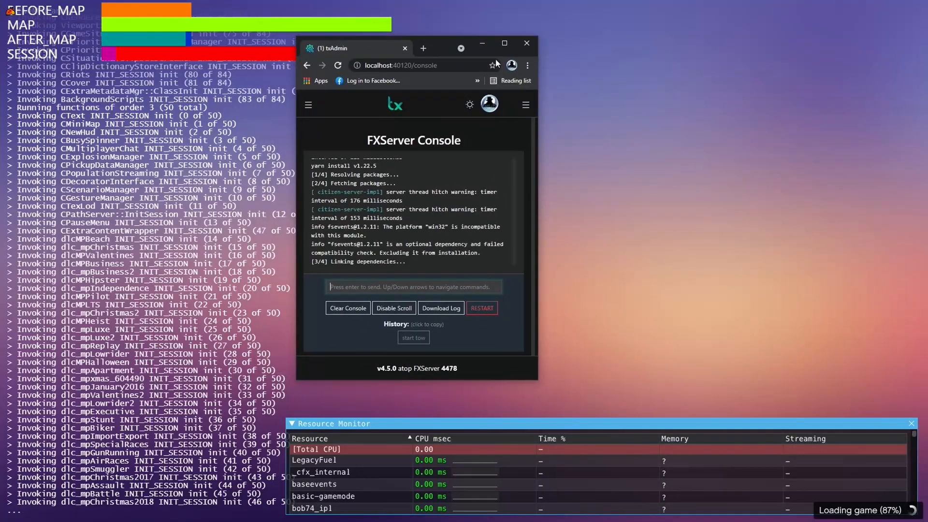
click(508, 43)
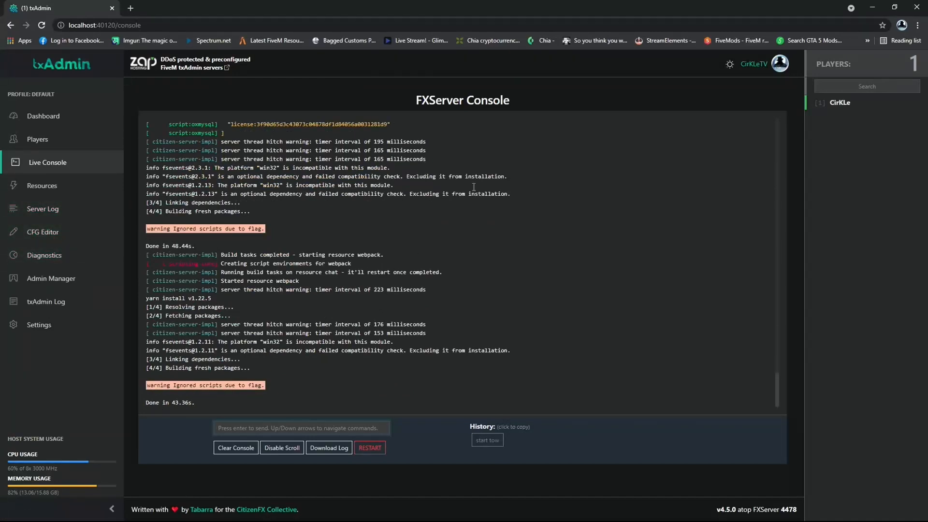
drag(436, 8, 406, 521)
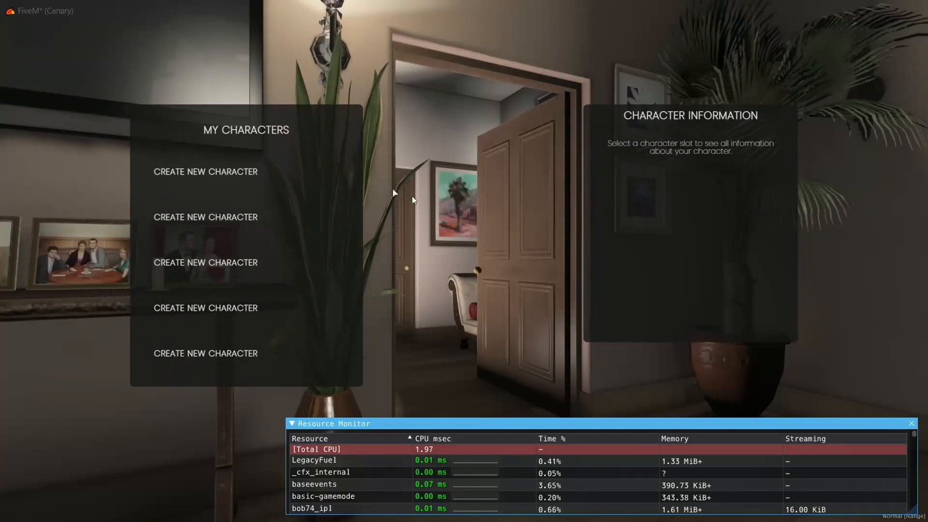
Start a new character in the first slot and enter its first name, last name and the nationality Usa.
click(222, 173)
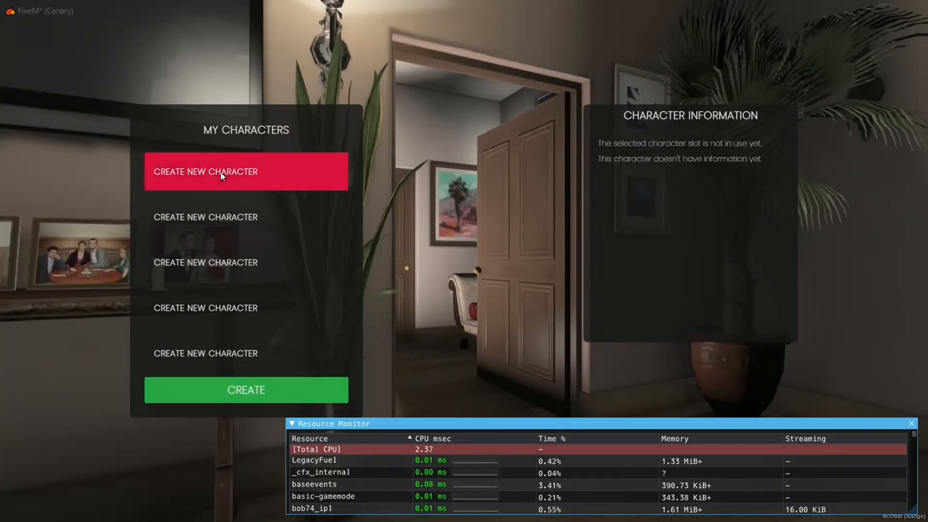
click(292, 393)
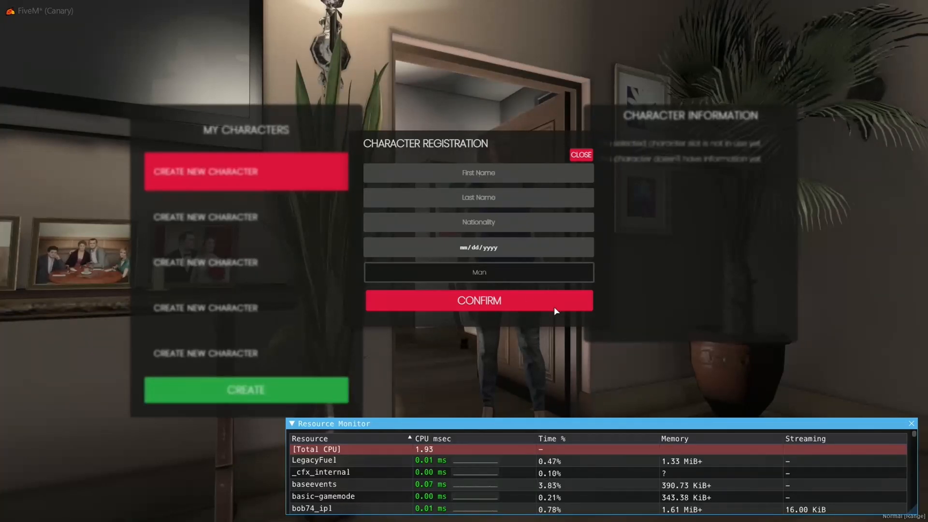
text(Tes)
text(t)
text(D)
text(u)
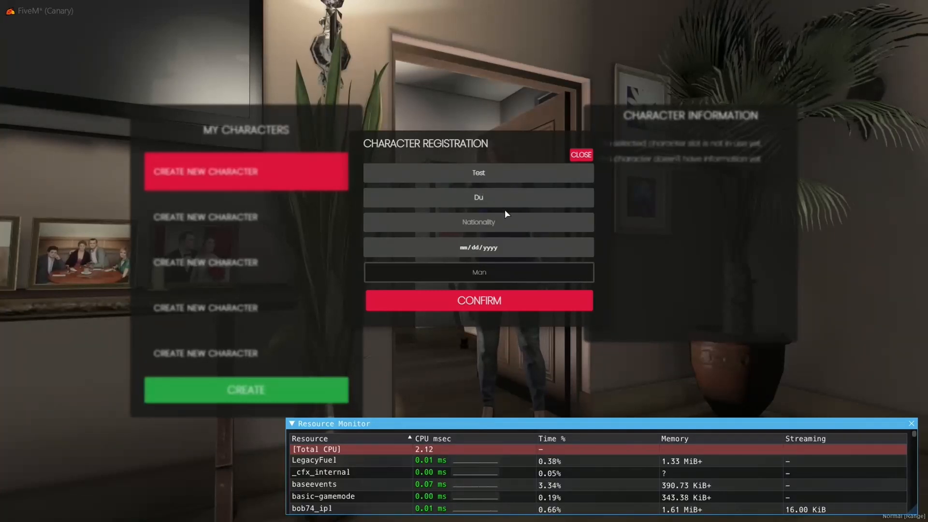
text(mbyy)
key(BackSpace)
text(Usa)
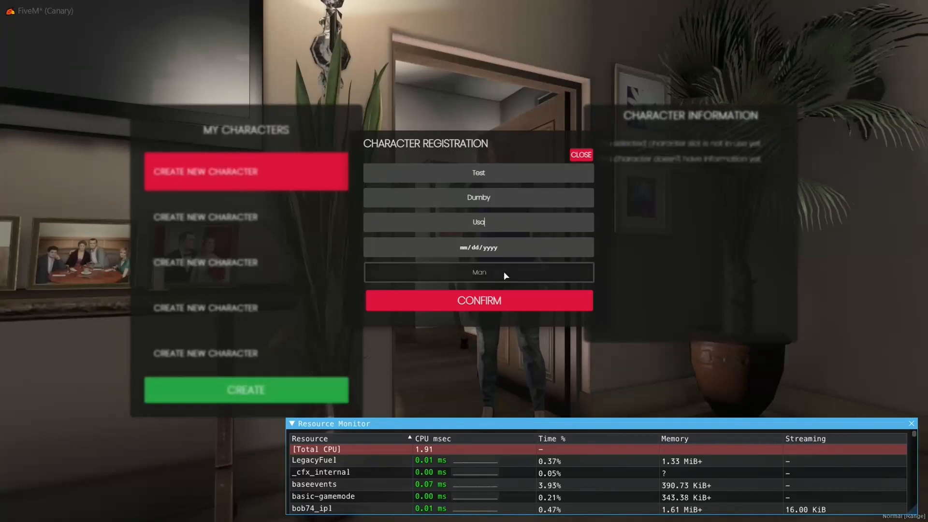
Enter the character's date of birth and confirm the registration with the gender left as Man.
click(500, 248)
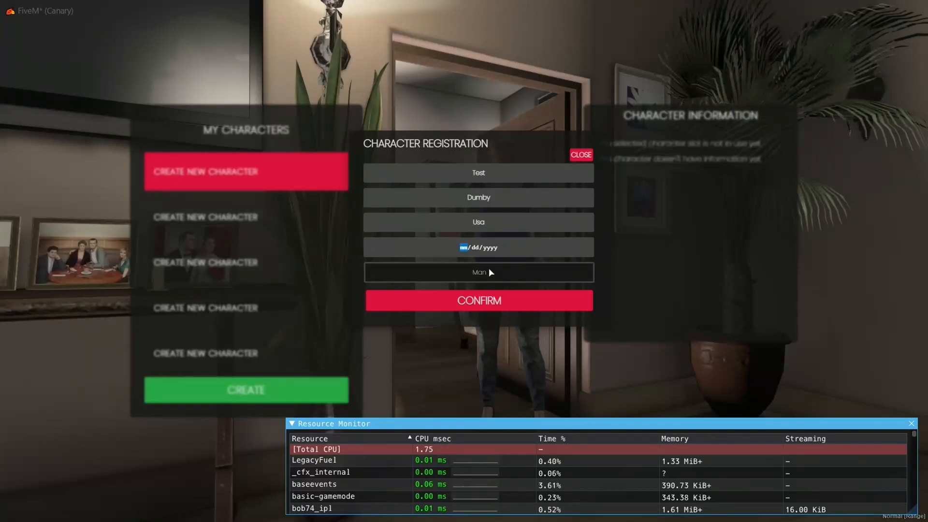
click(491, 303)
double_click(492, 300)
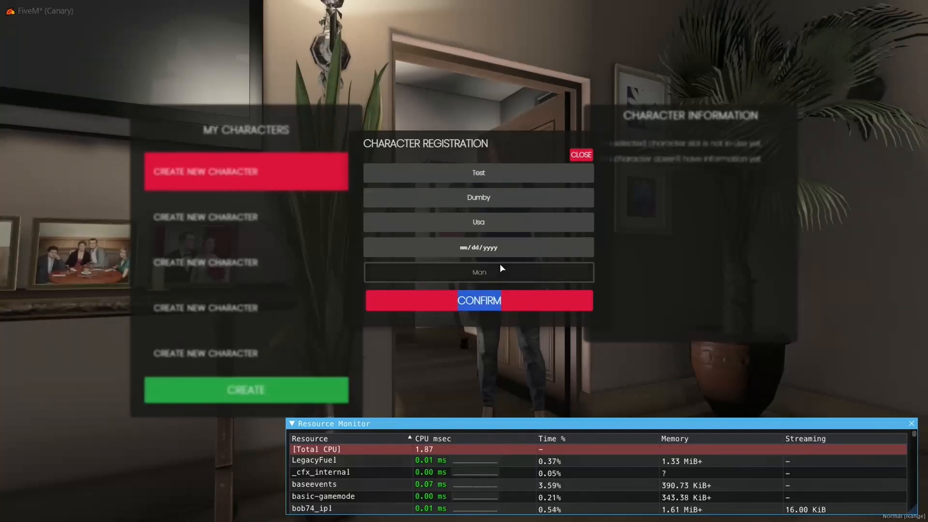
click(464, 248)
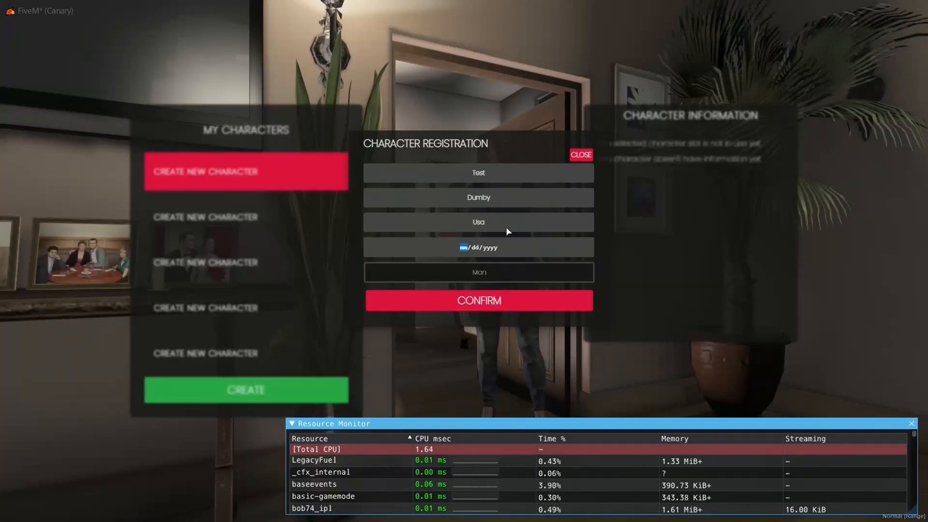
text(11/01/2001)
click(480, 306)
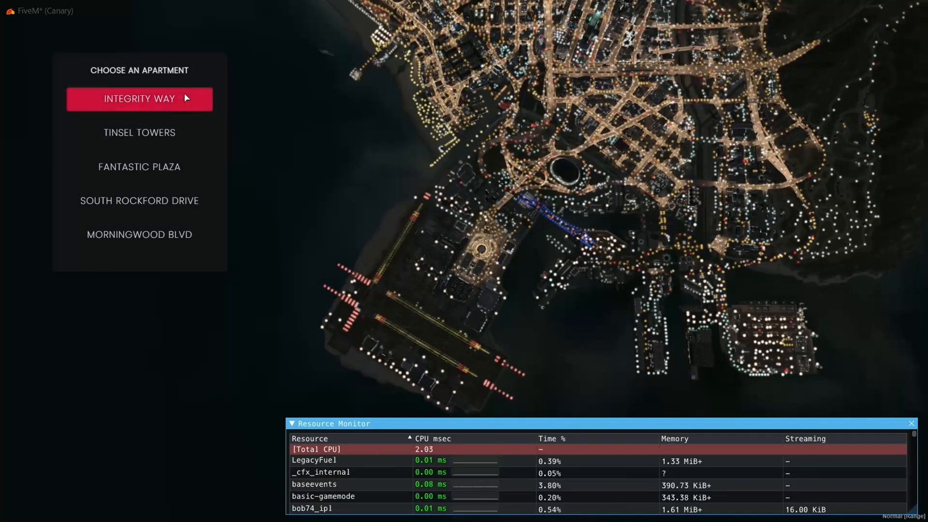
Choose the Morningwood Blvd apartment as the character's home and confirm it.
click(148, 234)
click(139, 267)
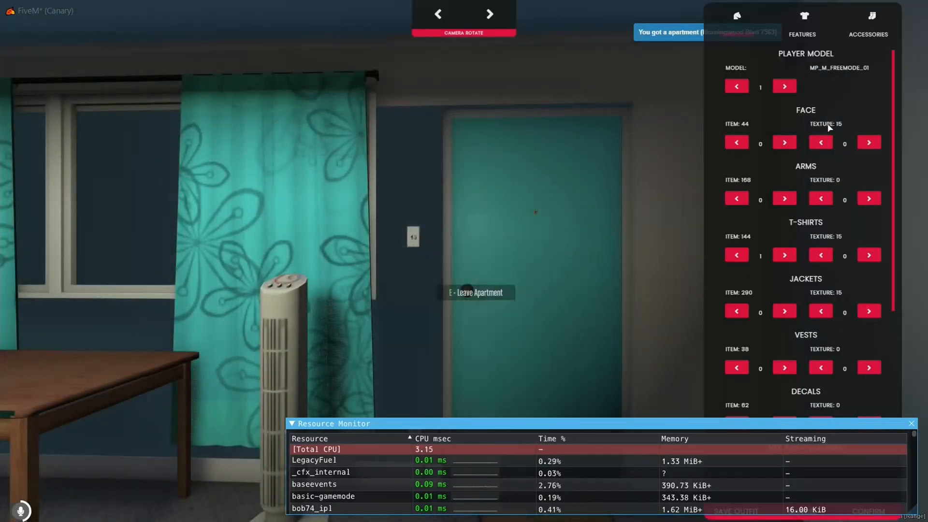
Preview several of the following player models and return to model 1.
click(784, 85)
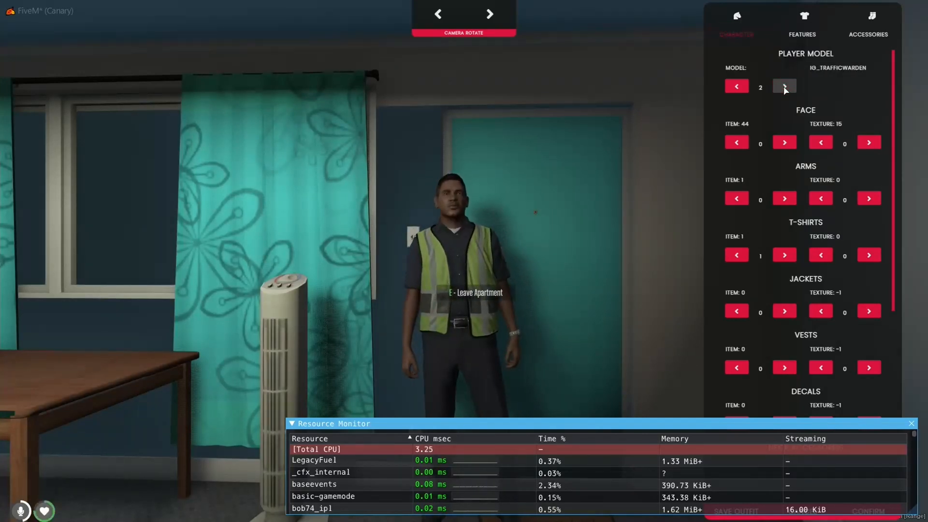
click(744, 87)
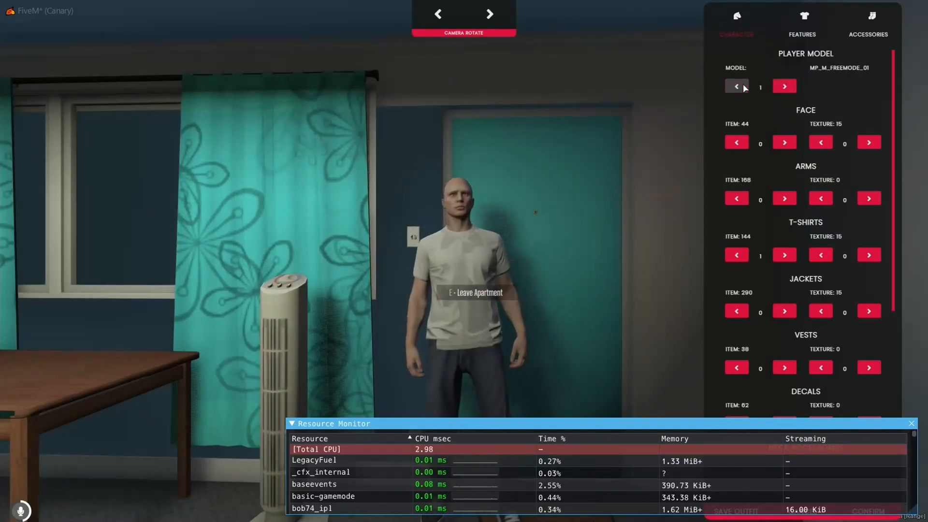
click(785, 86)
click(784, 87)
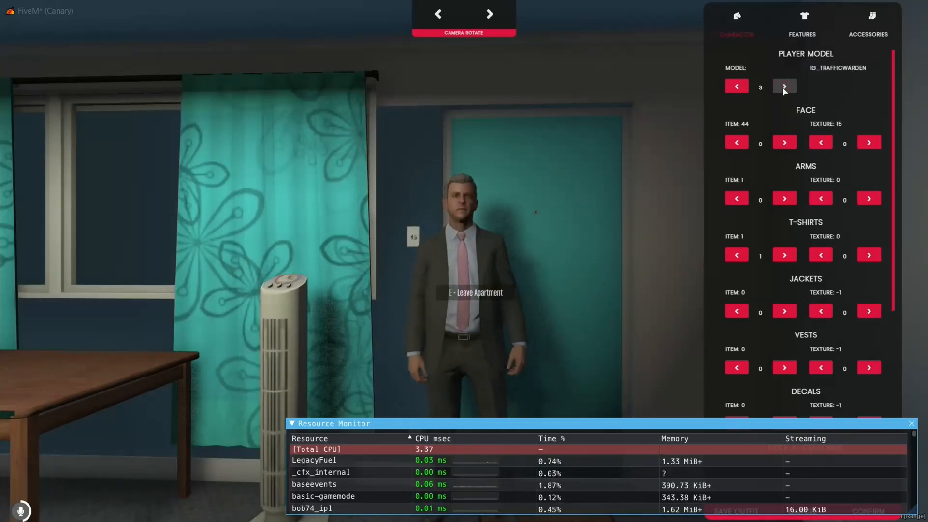
click(783, 87)
click(783, 88)
click(739, 87)
click(738, 87)
click(738, 87)
click(738, 87)
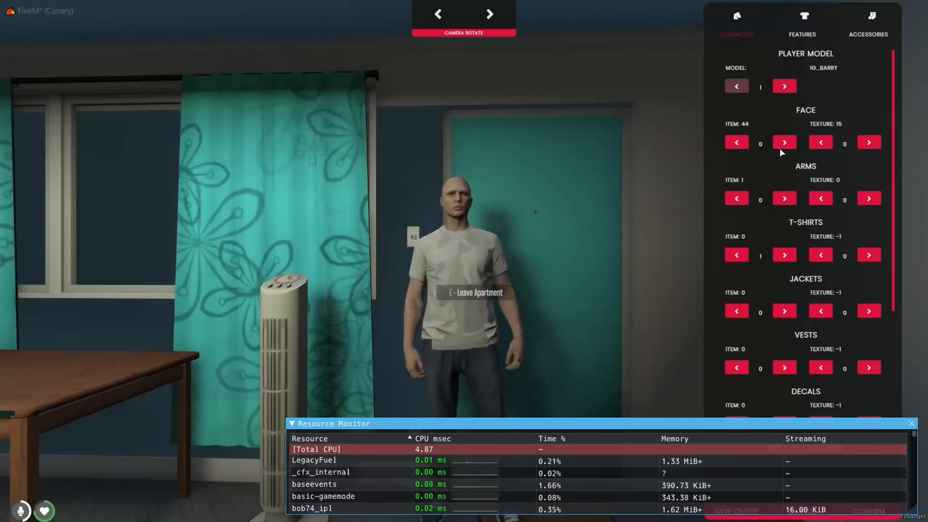
Advance the face by two items and confirm the appearance after looking over the features and accessories.
click(785, 143)
click(785, 143)
click(802, 30)
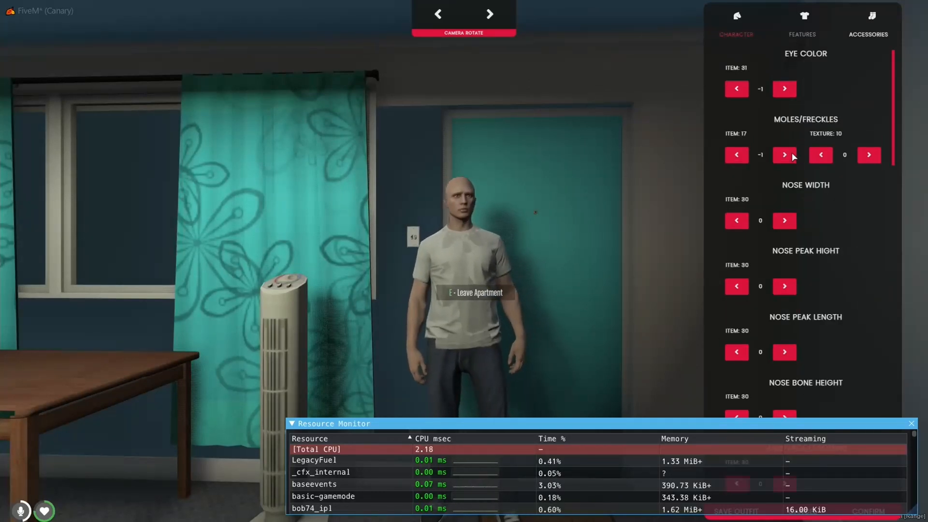
scroll(788, 143, down, 3)
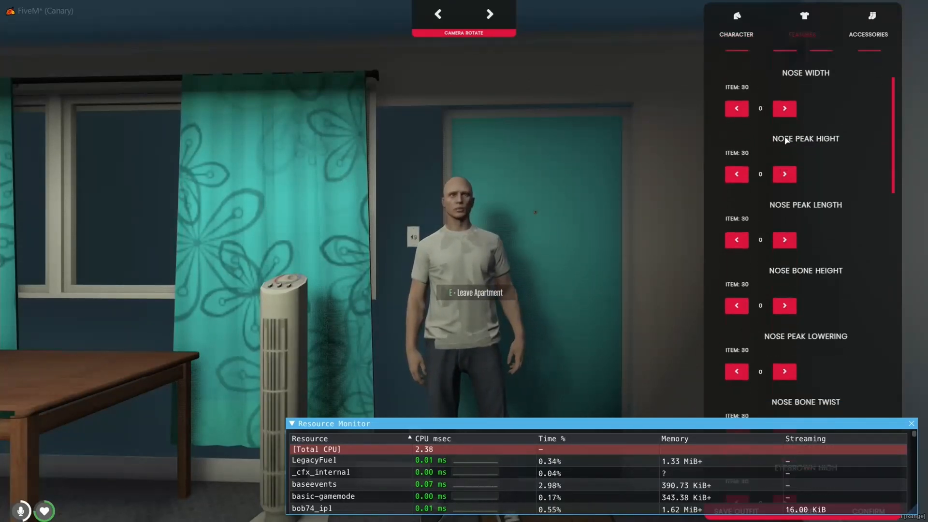
scroll(786, 140, up, 3)
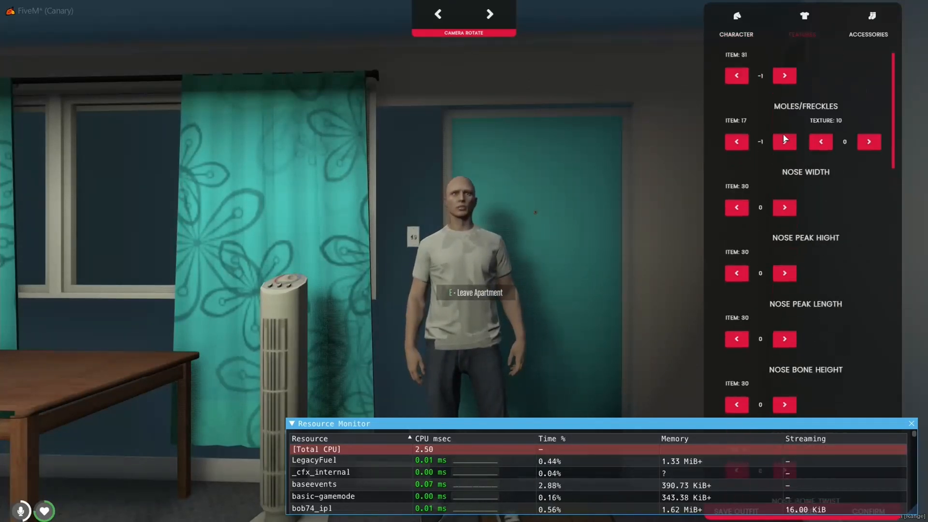
click(872, 33)
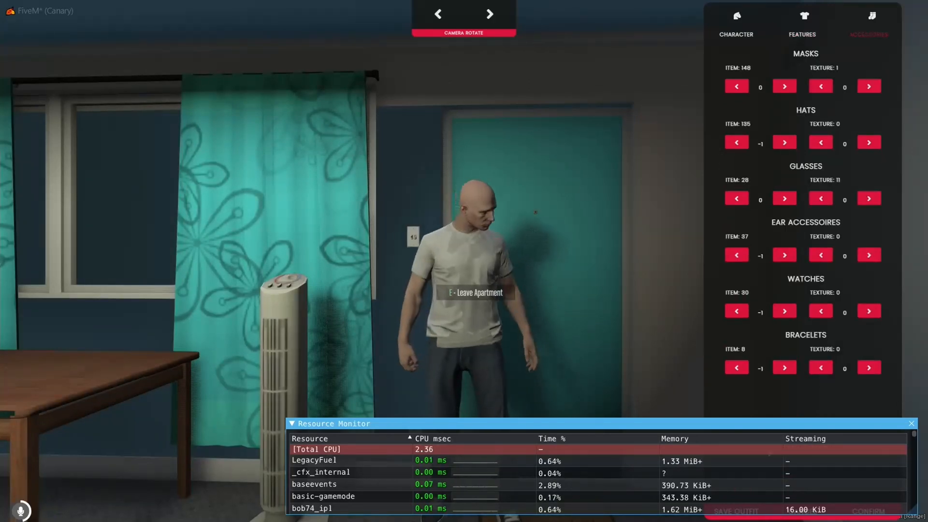
click(862, 513)
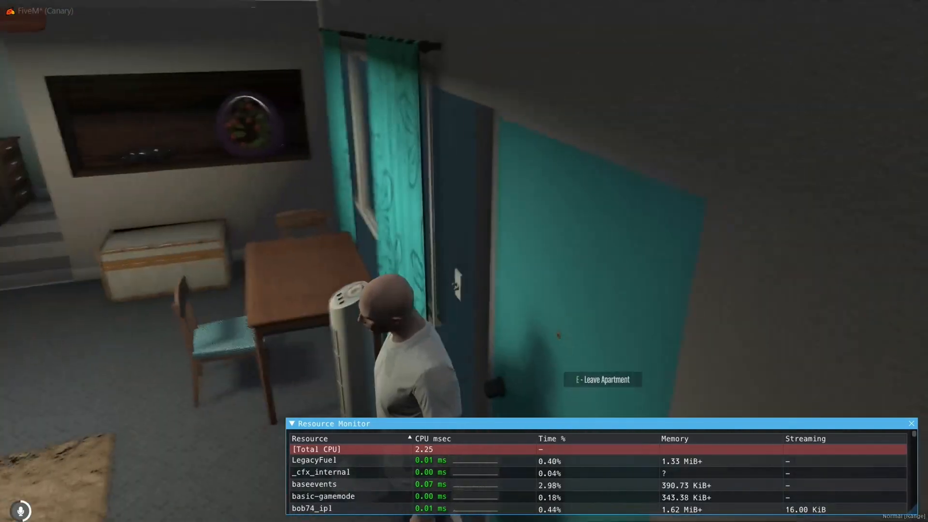
Walk the character around the apartment, leave it and run down the driveway to the street corner.
key(w)
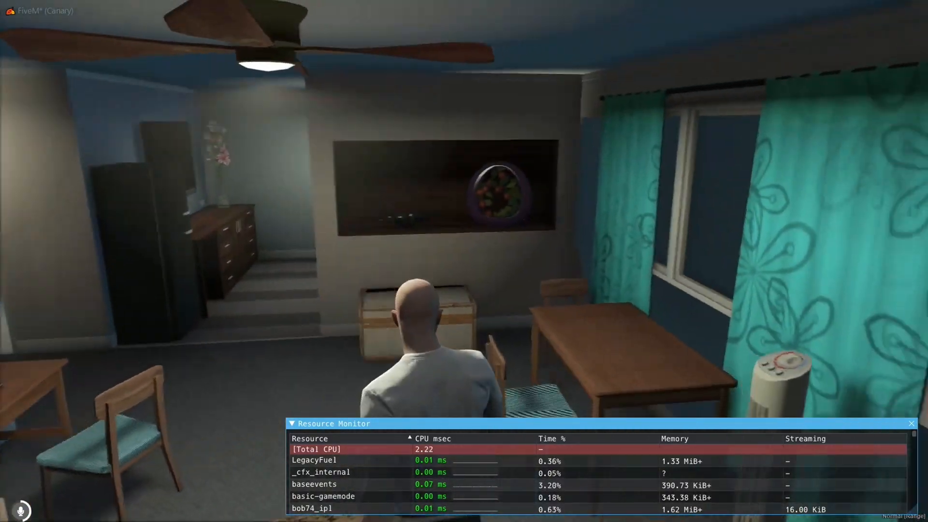
key(w)
key(e)
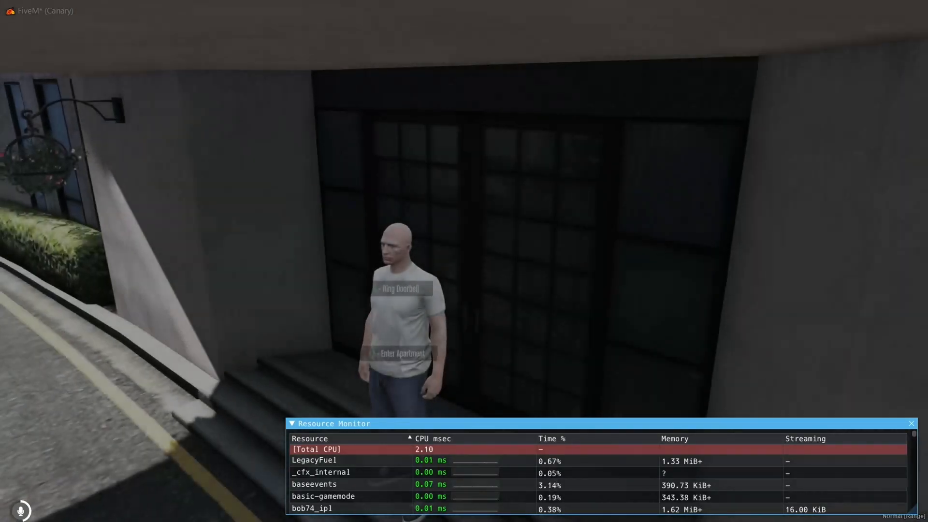
key(w)
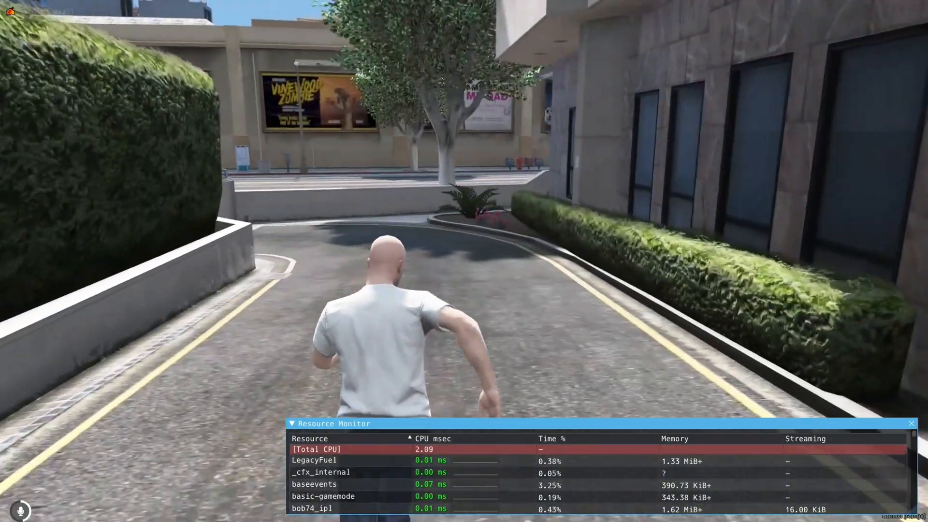
key(w)
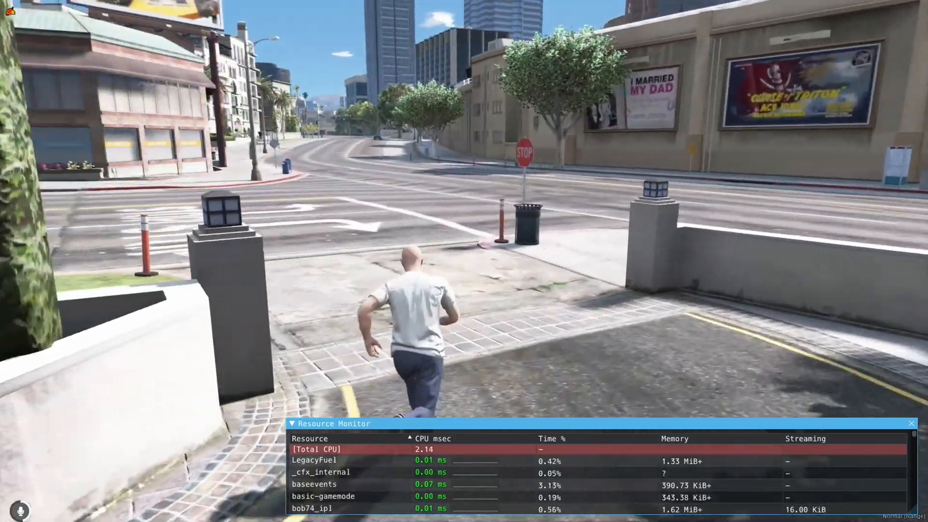
key(d)
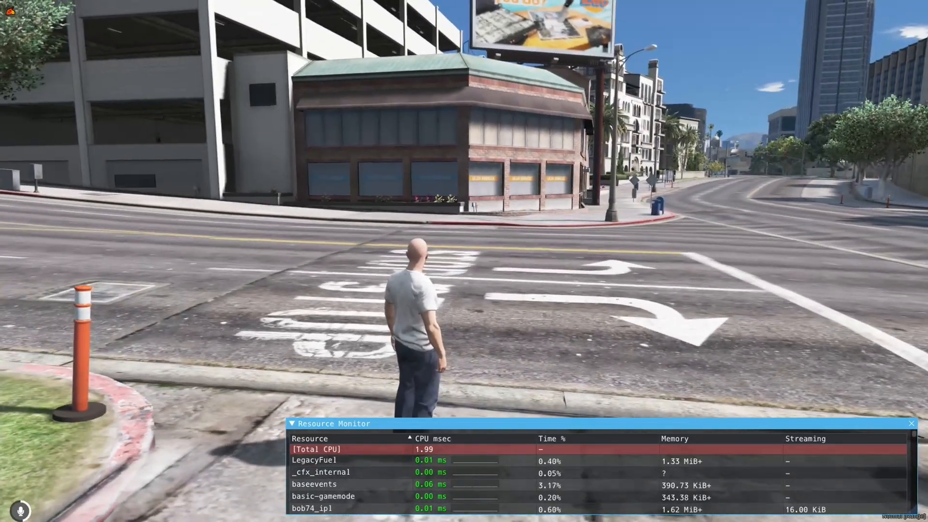
Bring up the player inventory to check the carried items and close it again.
key(Tab)
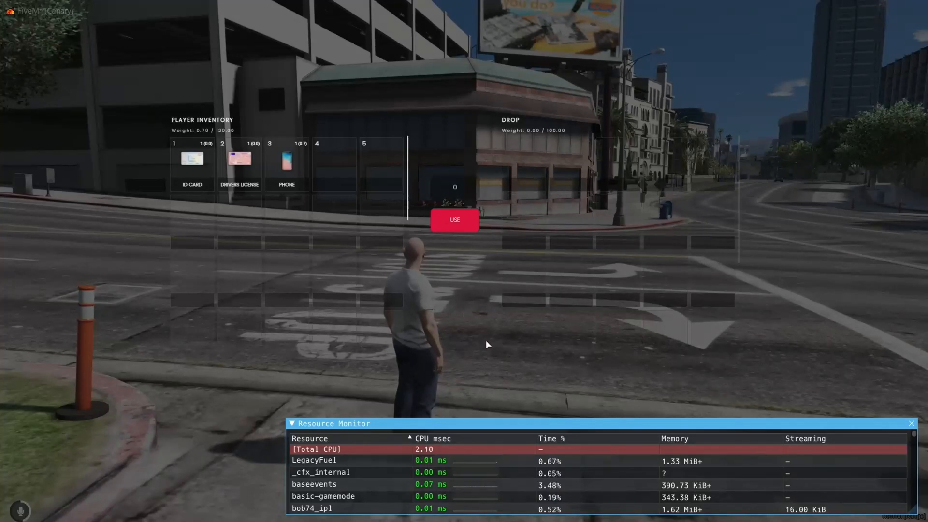
key(Tab)
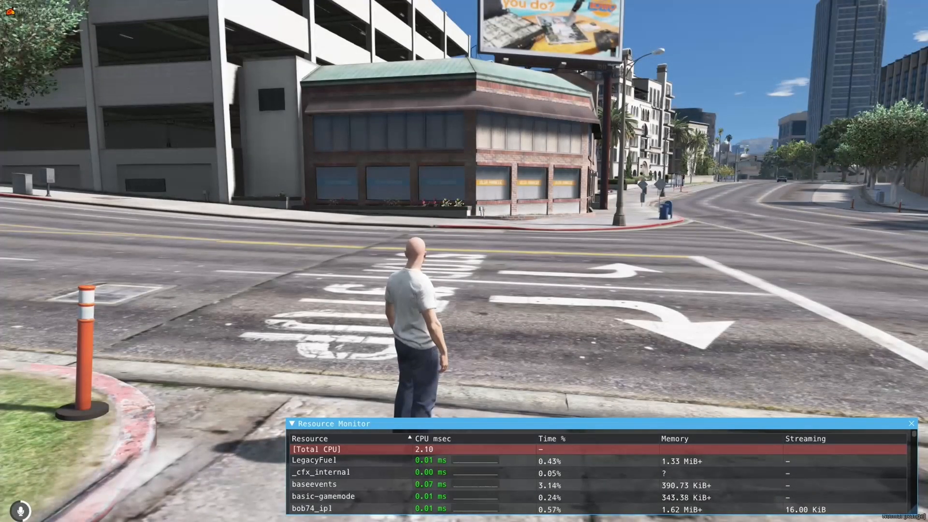
Look through the Citizen and Interaction options of the radial menu and try to give contact details.
key(F1)
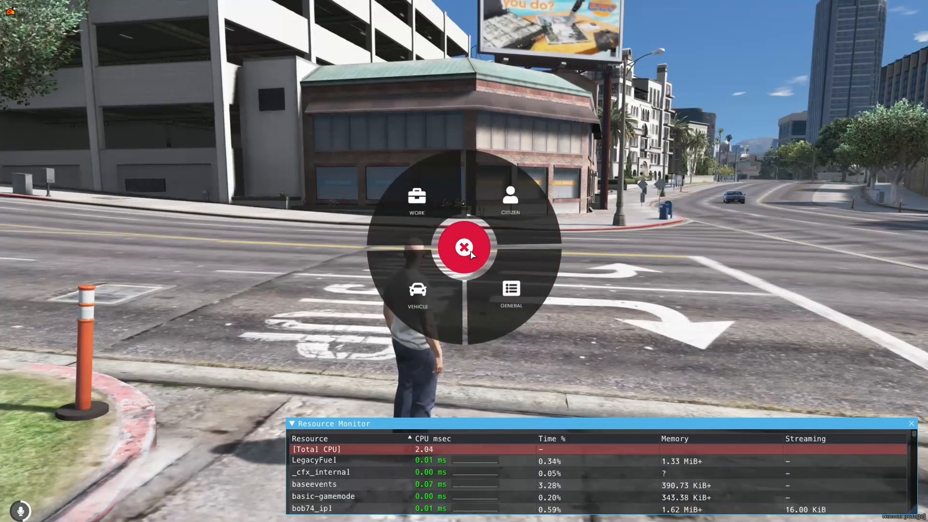
click(504, 210)
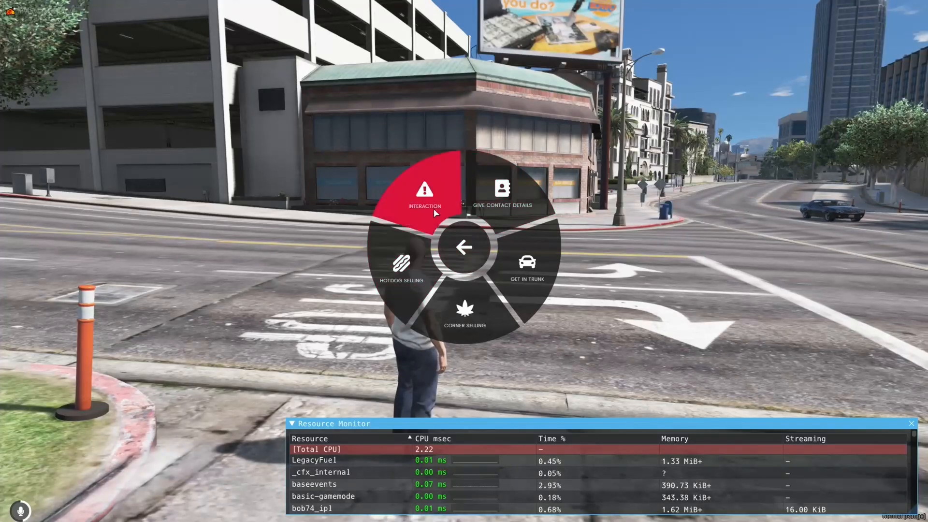
click(424, 199)
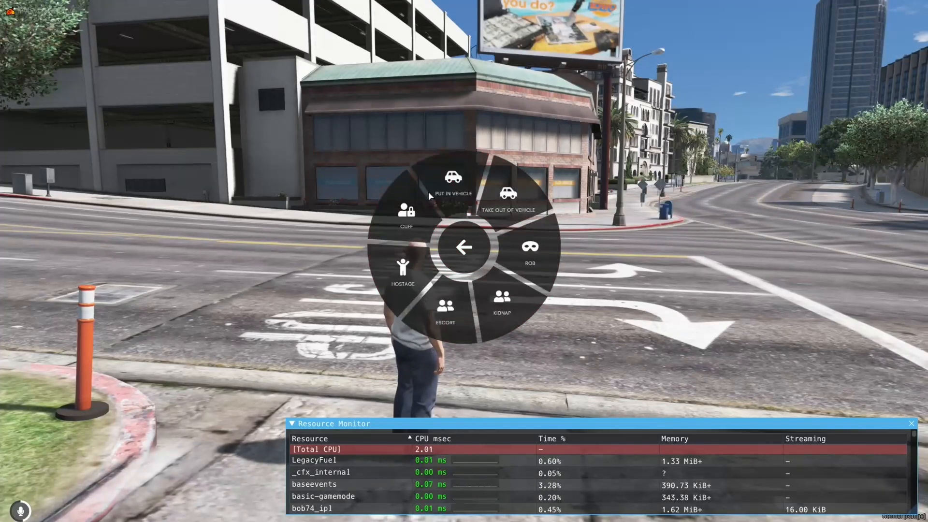
click(467, 249)
click(513, 204)
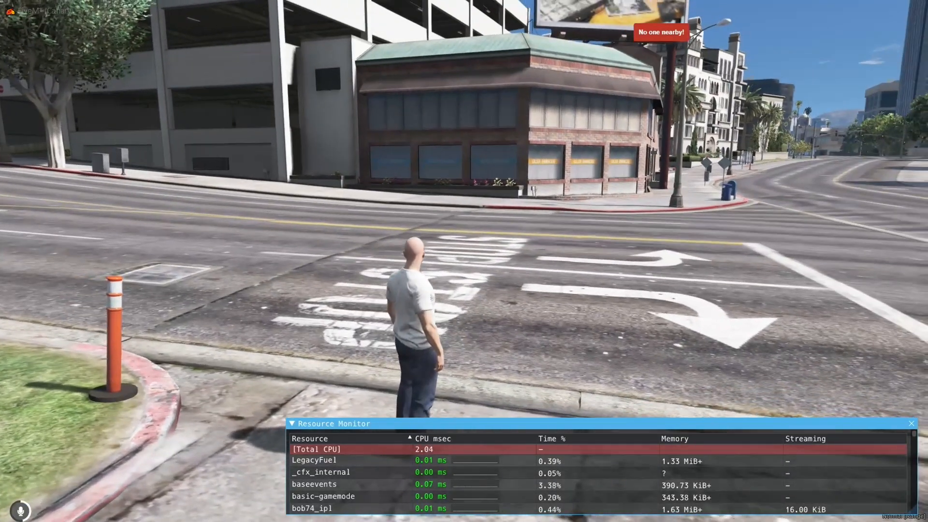
Examine the radial menu's Citizen, Vehicle and Work categories, returning to the main wheel.
key(F1)
click(509, 234)
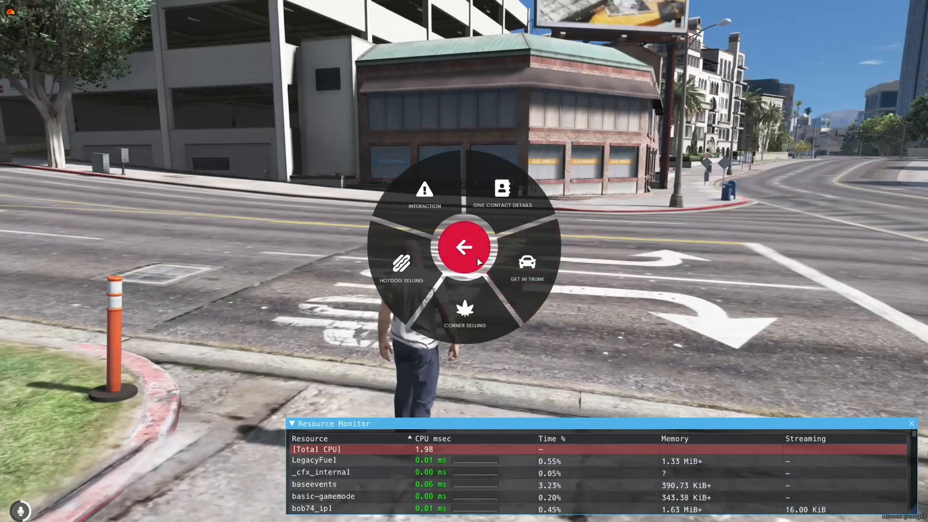
click(464, 247)
click(427, 301)
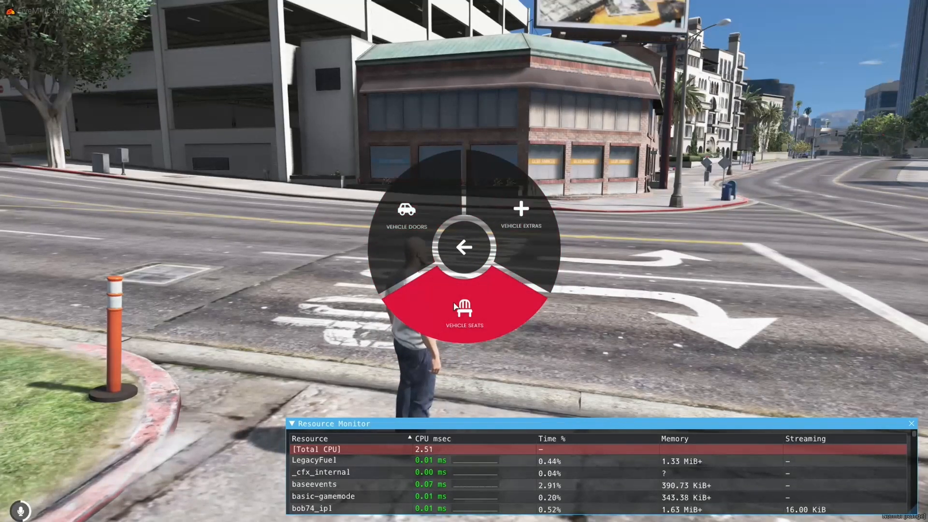
click(463, 269)
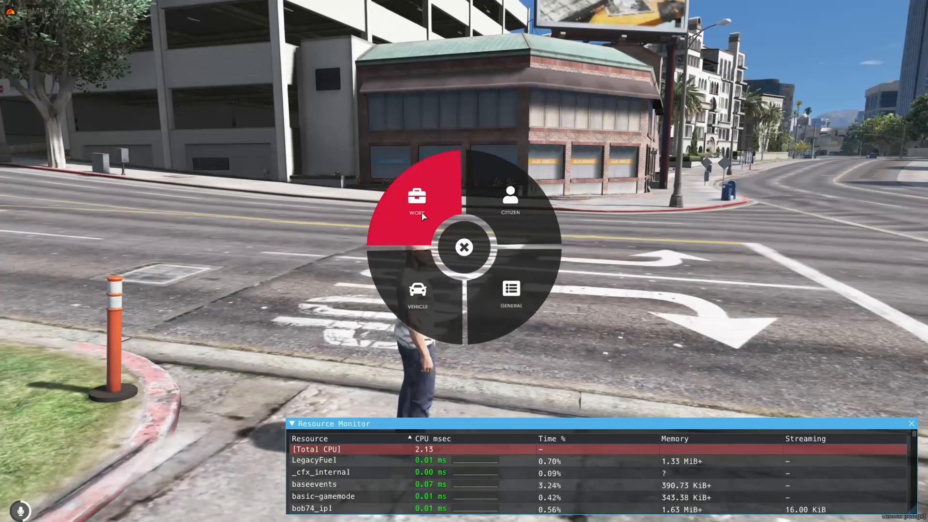
click(427, 222)
click(460, 248)
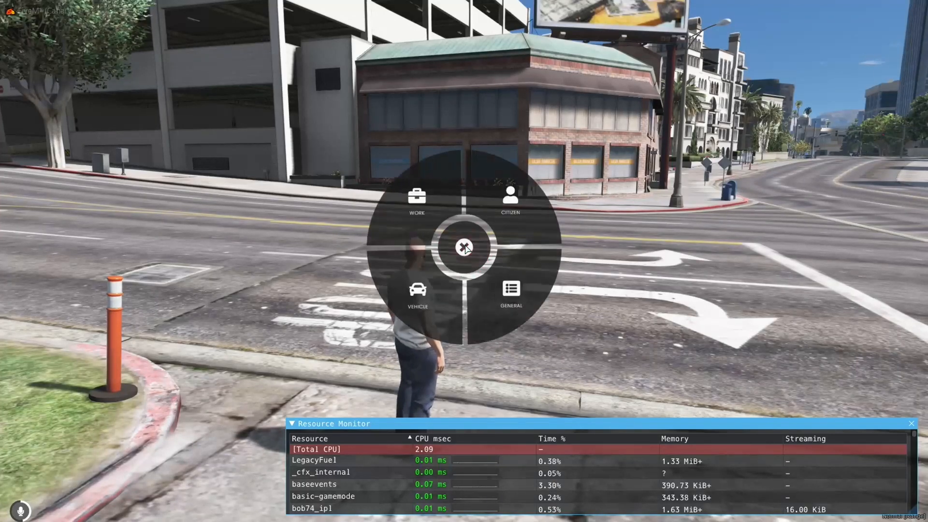
Look through the General and Clothing options of the radial menu and close the wheel.
click(519, 298)
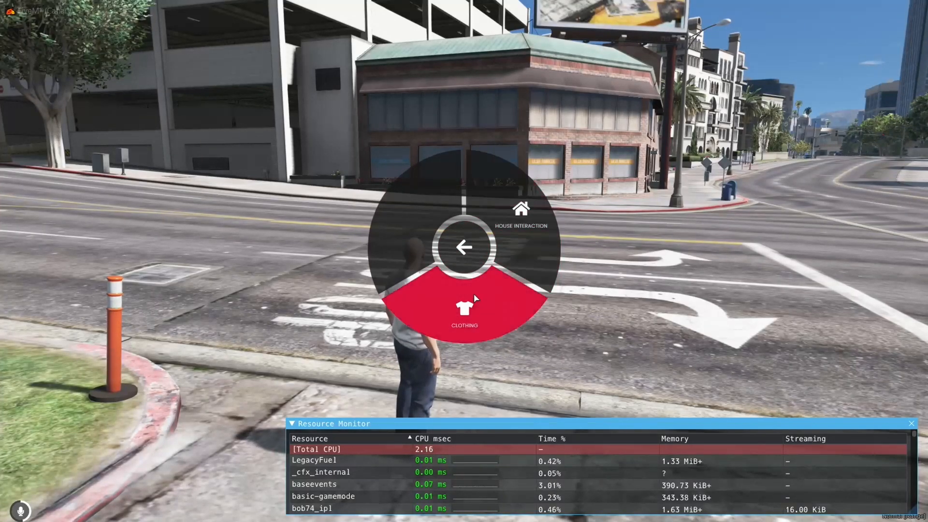
click(468, 311)
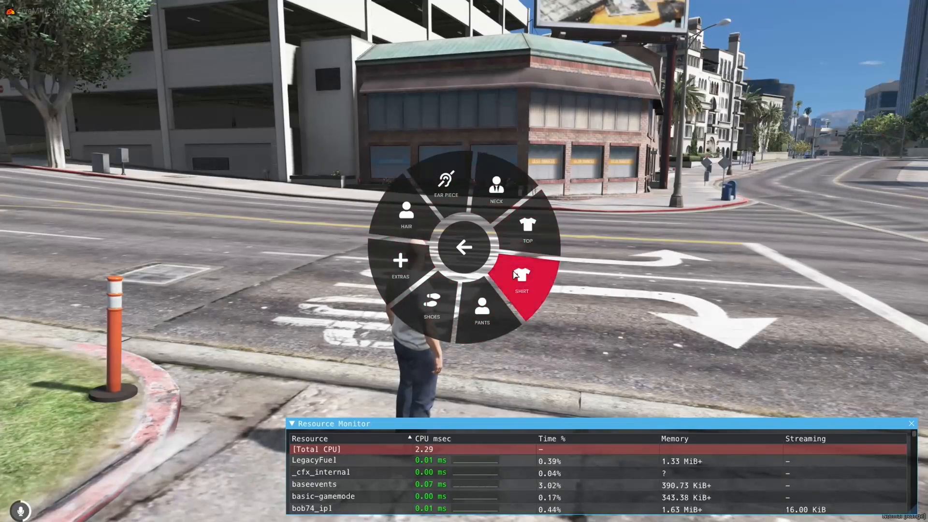
click(464, 248)
click(464, 247)
click(464, 248)
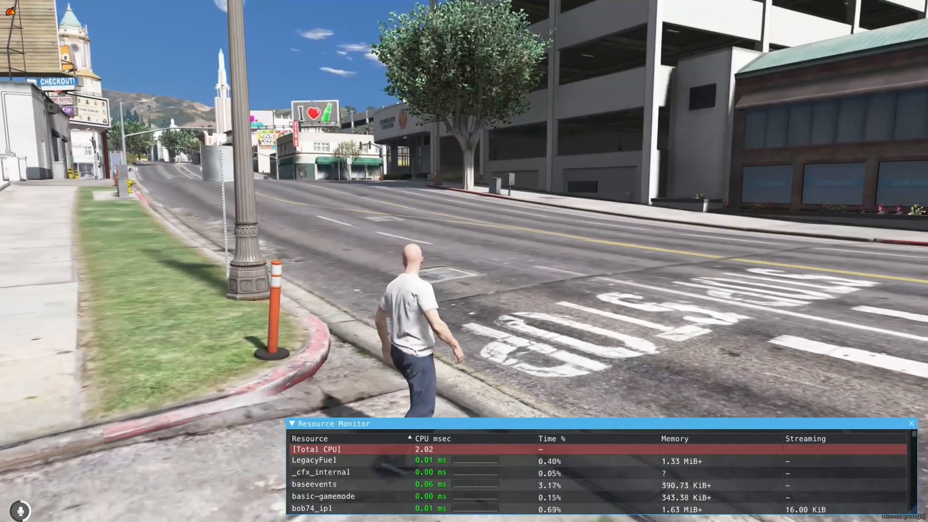
Open the world map and browse its legend of locations, including the boathouses, Luxury Vehicle Shop, Premium Deluxe Motorsport and Rob's Liqour.
key(Escape)
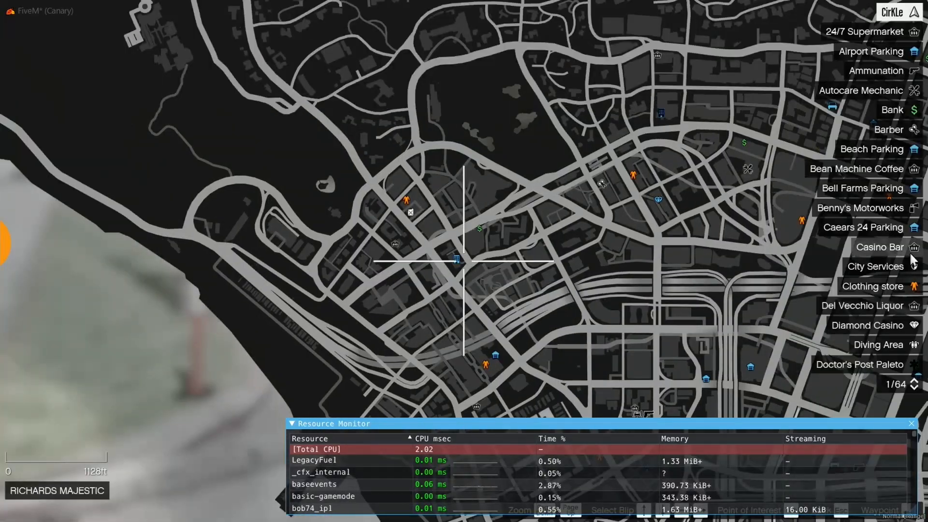
scroll(629, 193, down, 3)
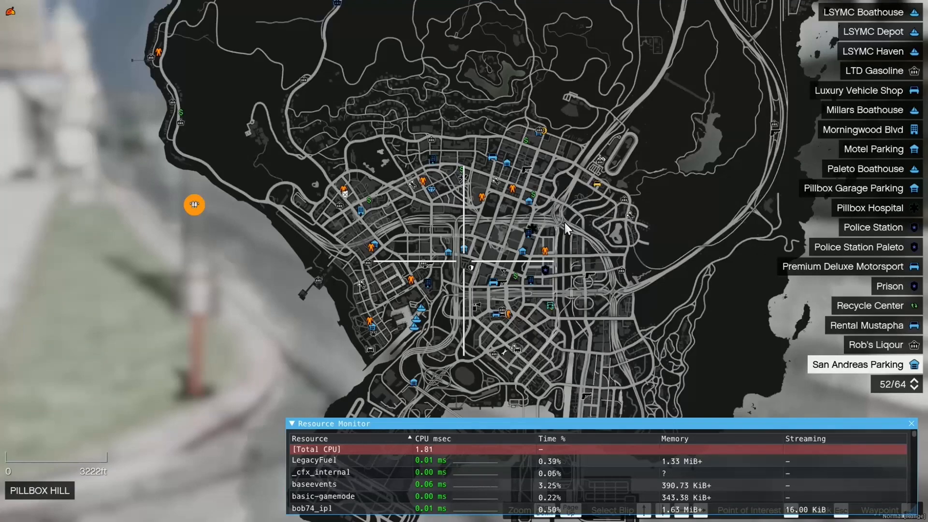
click(871, 13)
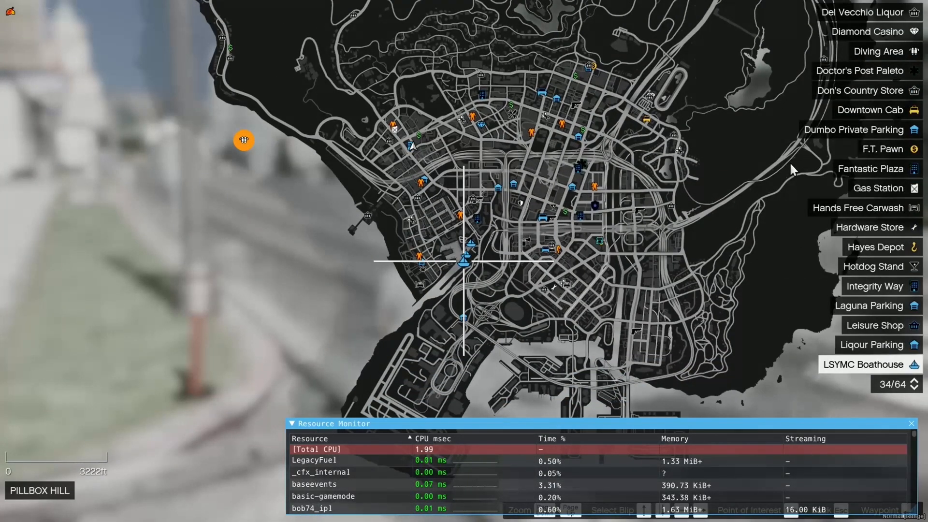
key(Down)
key(Down)
key(Down)
key(Down)
key(Down)
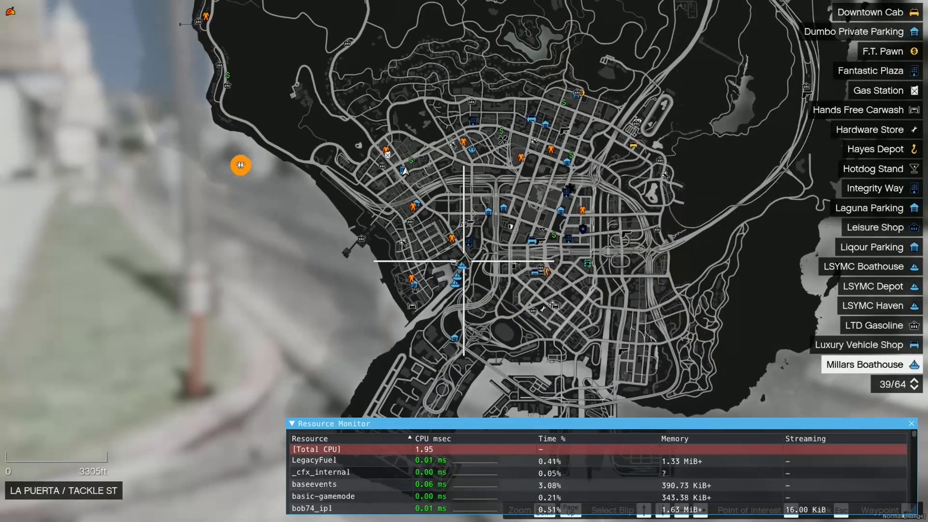
key(Up)
key(Up)
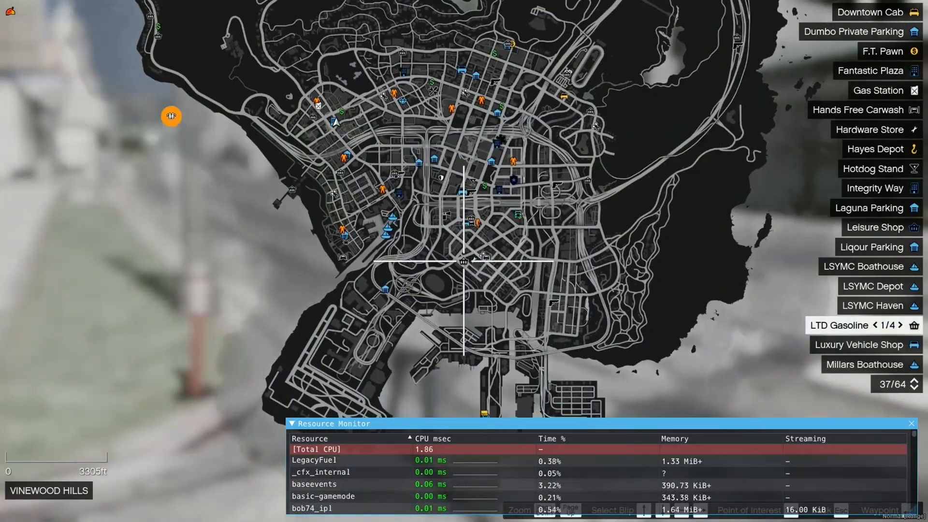
key(Down)
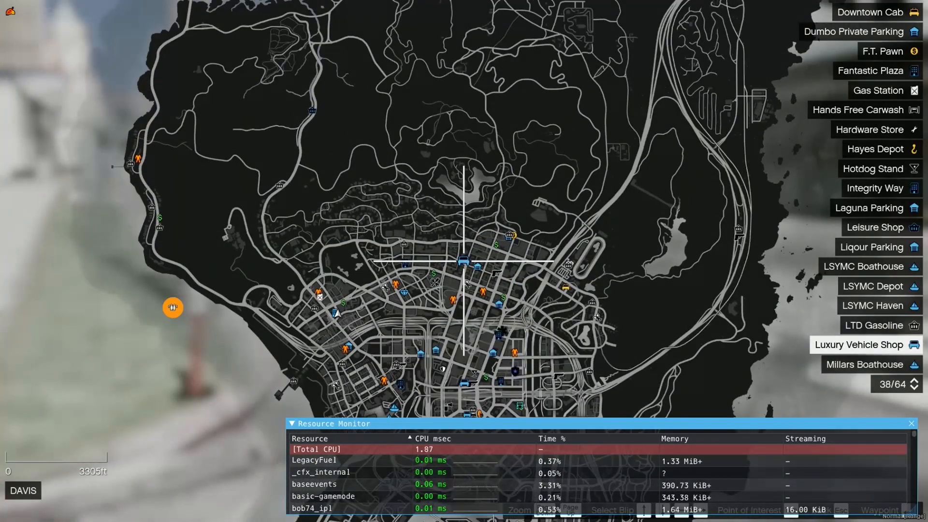
key(Down)
key(Down)
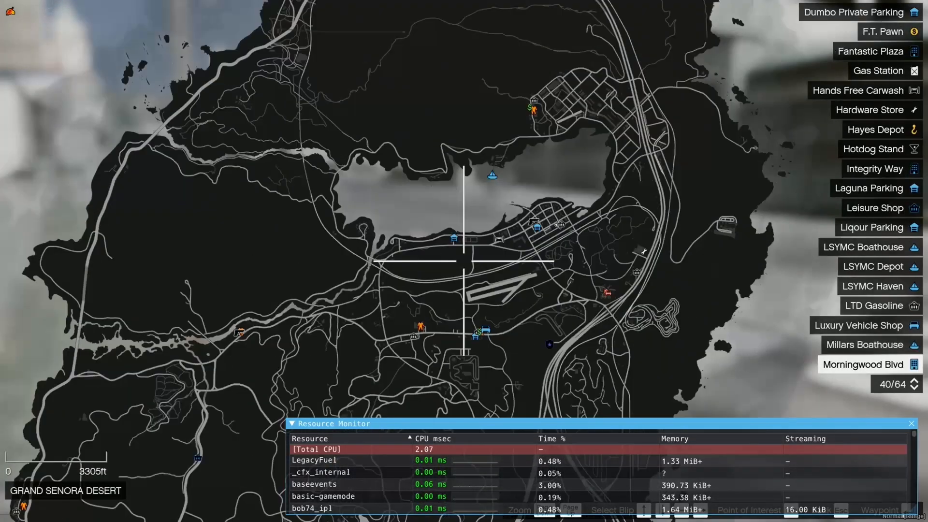
key(Down)
key(Down)
key(Down)
key(Down)
key(Down)
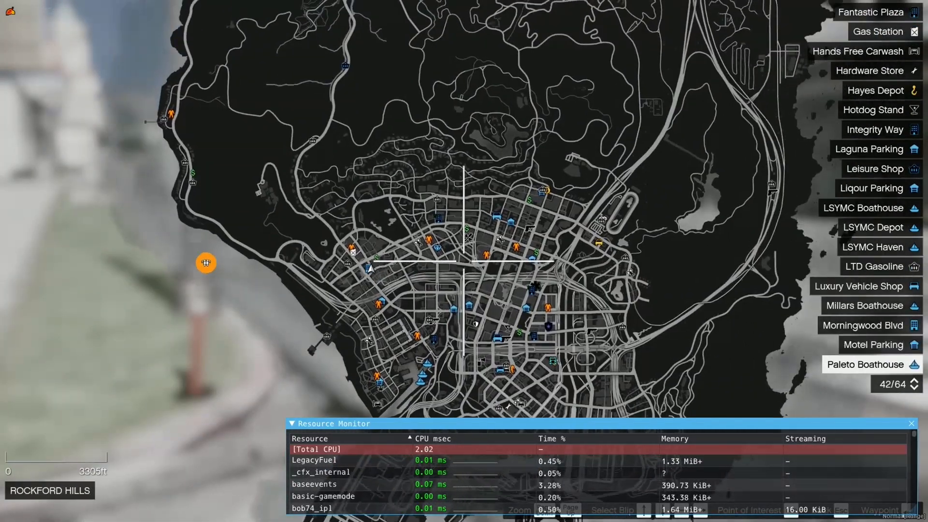
key(Down)
key(Down)
key(Down)
key(Down)
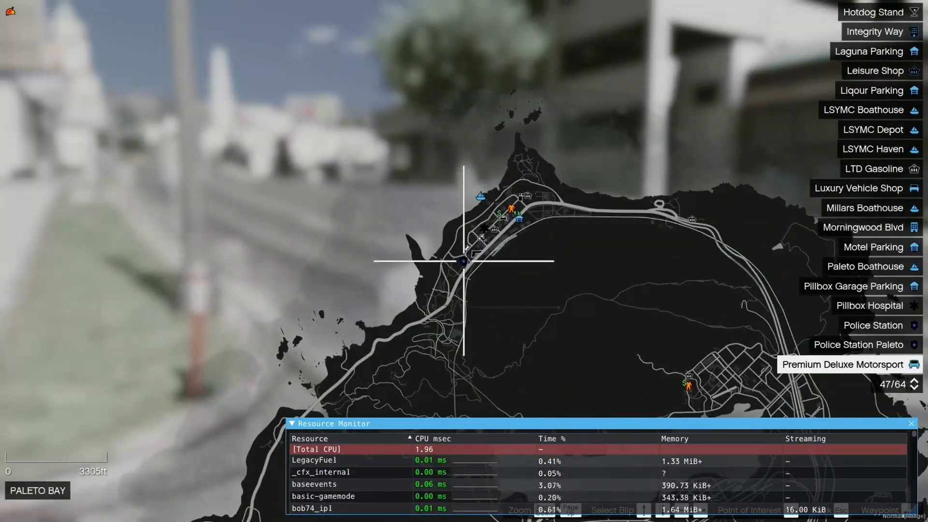
key(Down)
key(Down)
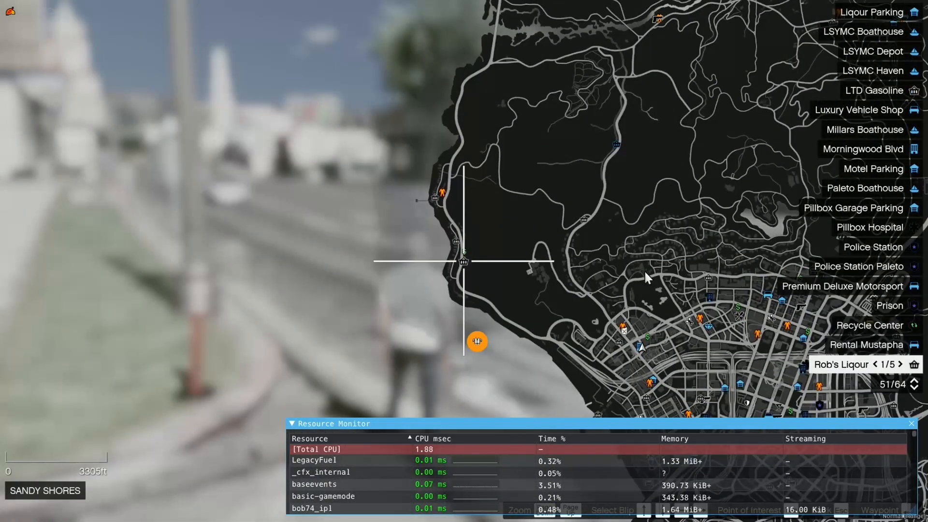
Examine the map around the Diving Area marker, the southern city and the markers in the city centre.
drag(644, 270, 233, 96)
click(228, 96)
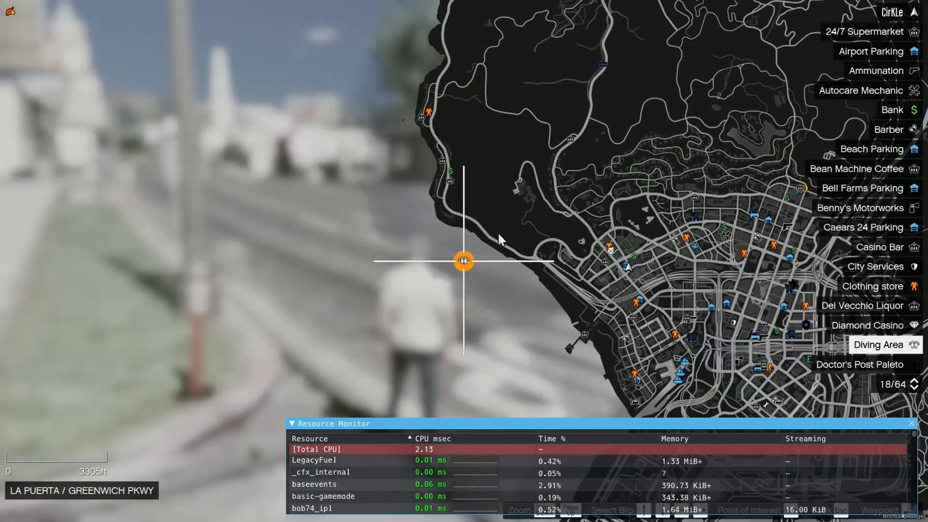
drag(685, 292, 385, 93)
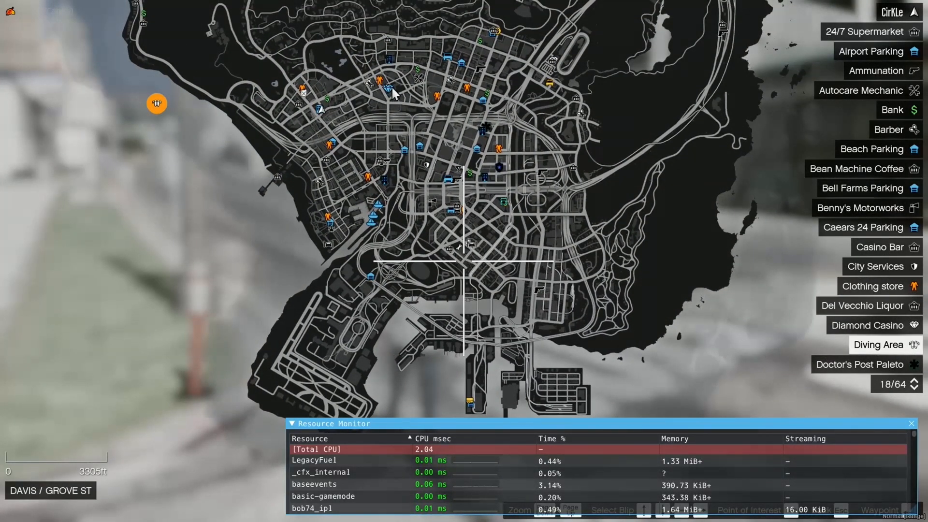
click(390, 89)
drag(628, 288, 575, 351)
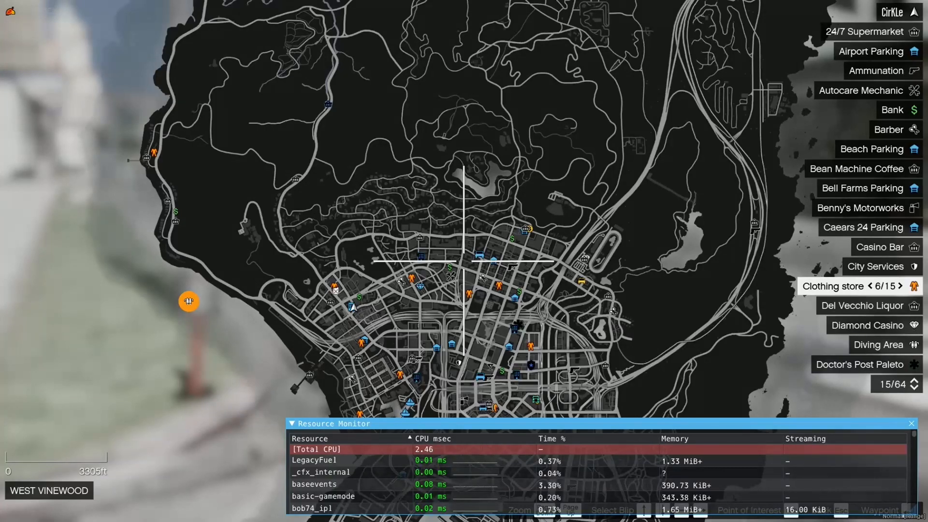
Switch to HeidiSQL and open the Unnamed database session over the game.
drag(927, 148, 534, 88)
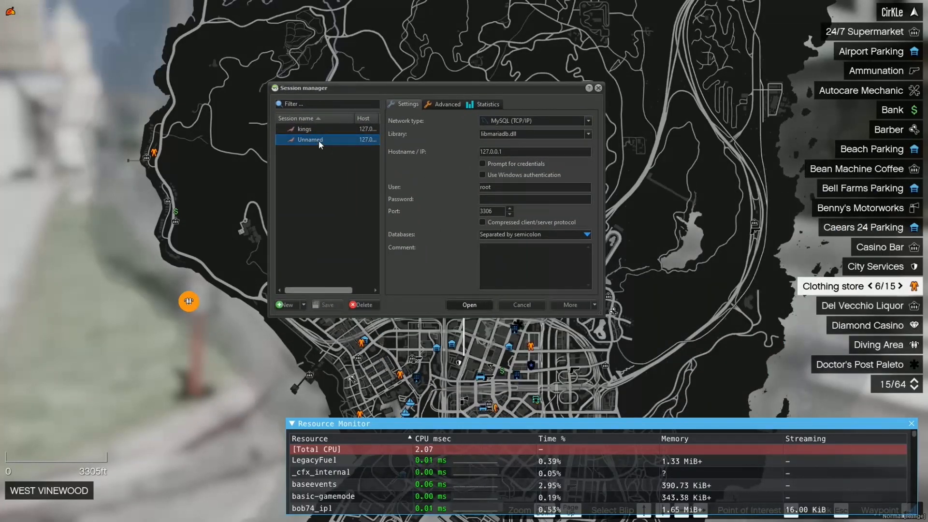
click(474, 307)
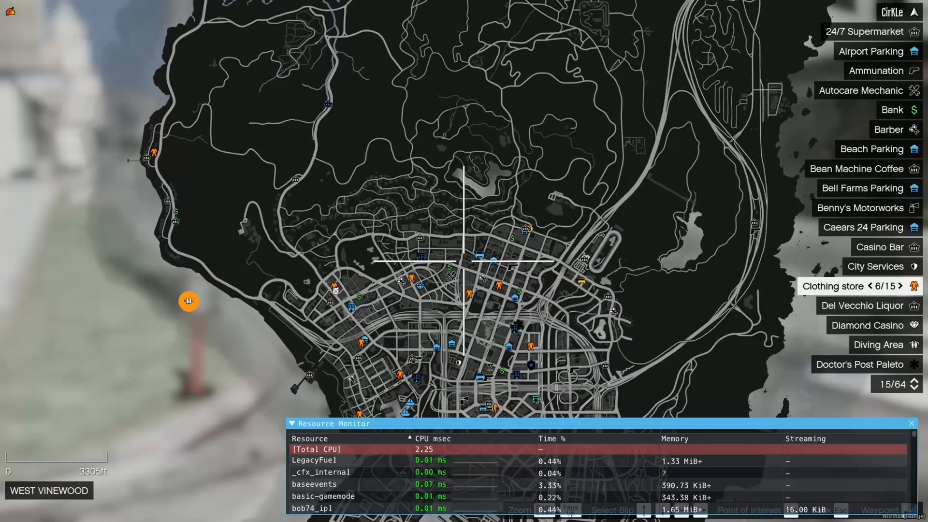
drag(927, 170, 449, 112)
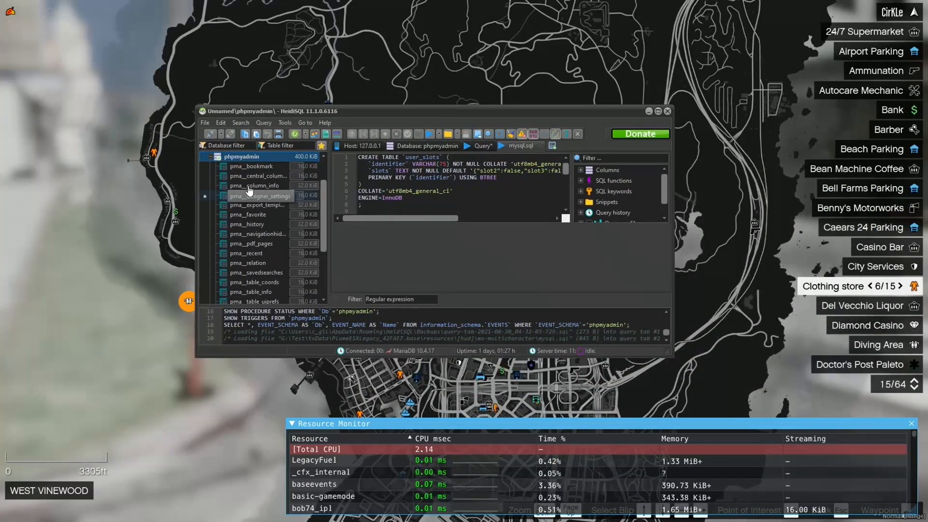
Collapse the phpmyadmin database, expand qbcoreframework_460b0d to examine its tables and move the HeidiSQL window off the game.
click(212, 158)
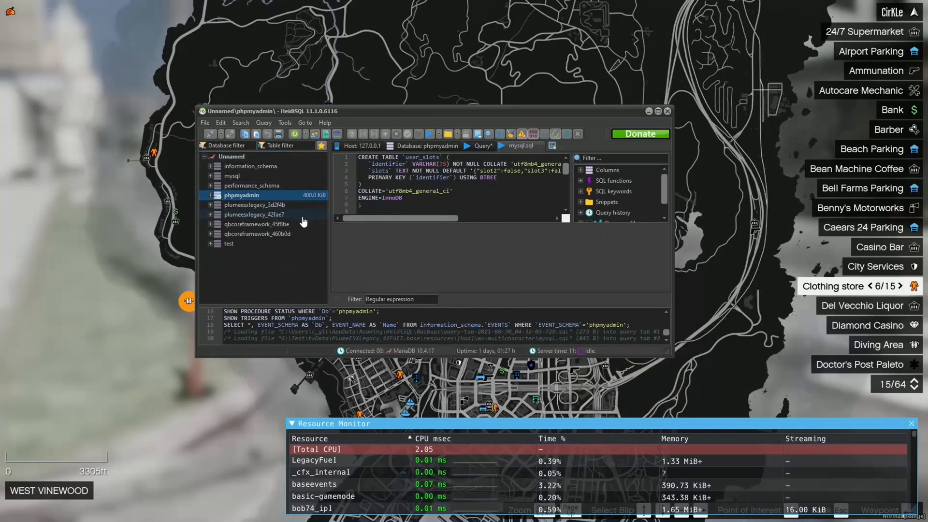
click(210, 234)
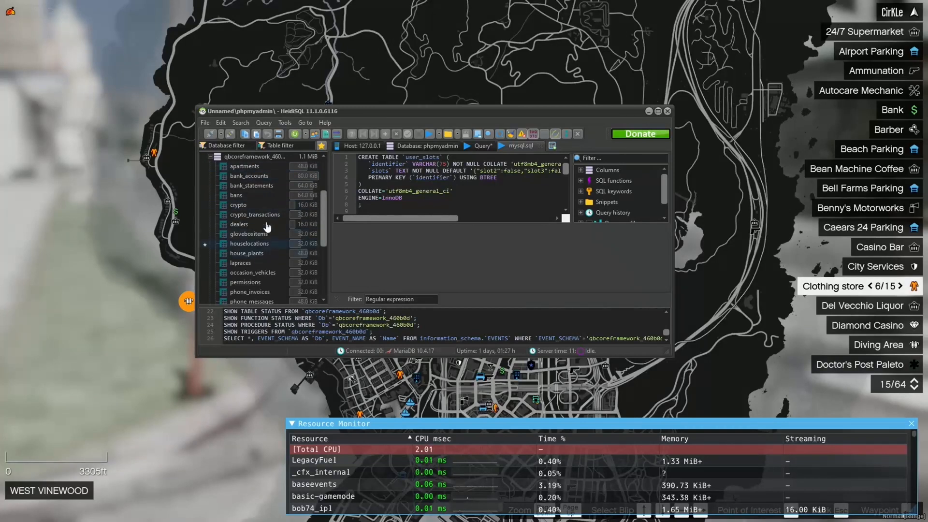
scroll(263, 205, down, 5)
scroll(264, 219, up, 5)
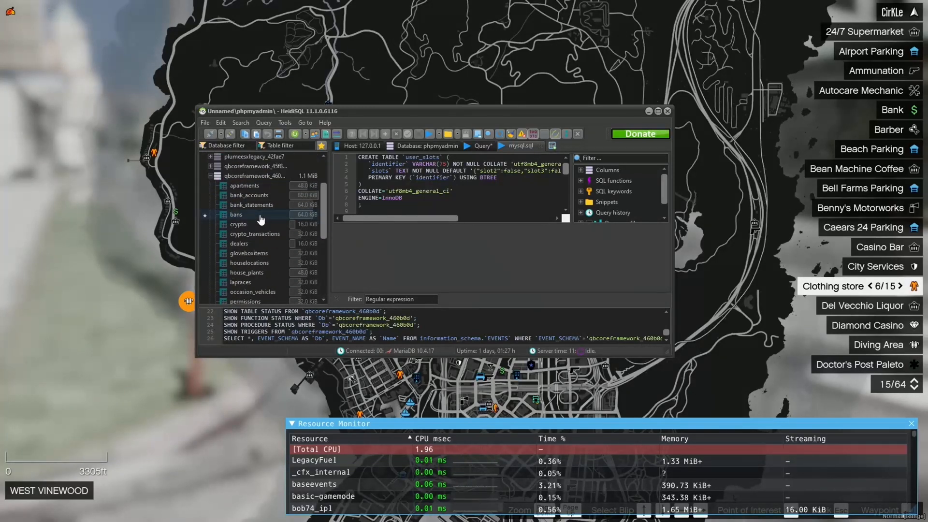
scroll(261, 219, down, 1)
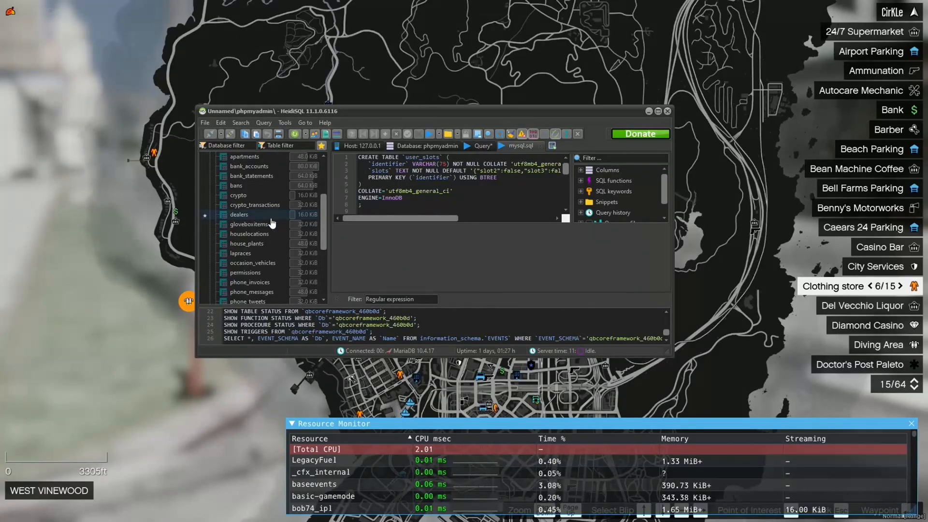
click(270, 224)
scroll(252, 227, up, 1)
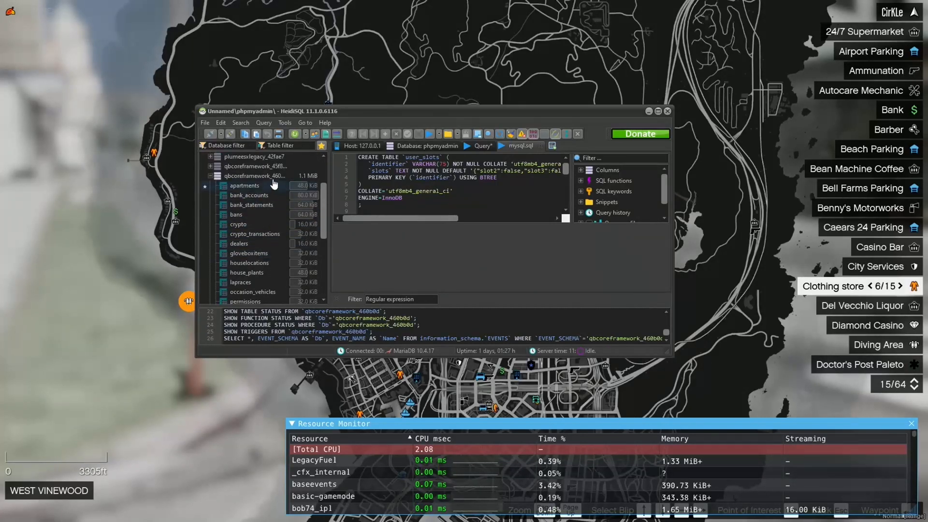
scroll(256, 256, down, 4)
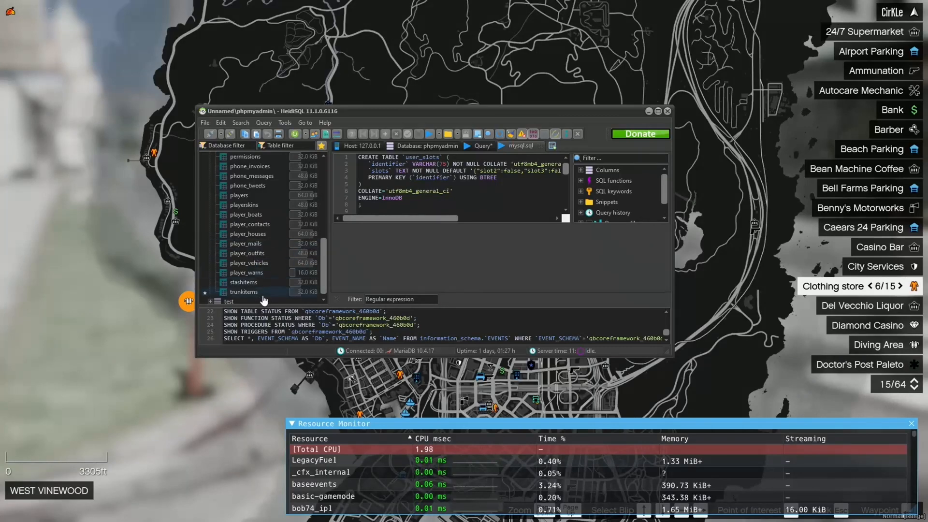
scroll(275, 224, up, 1)
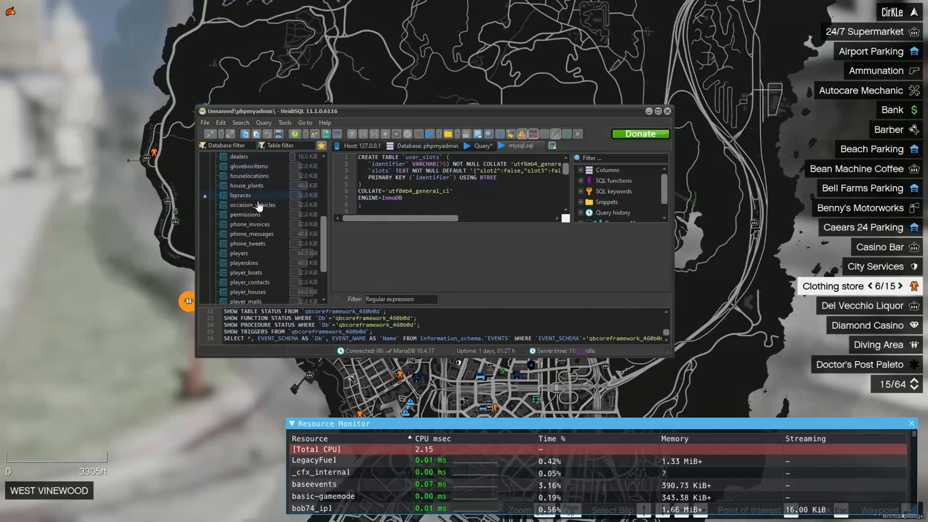
click(289, 292)
drag(430, 114, 927, 181)
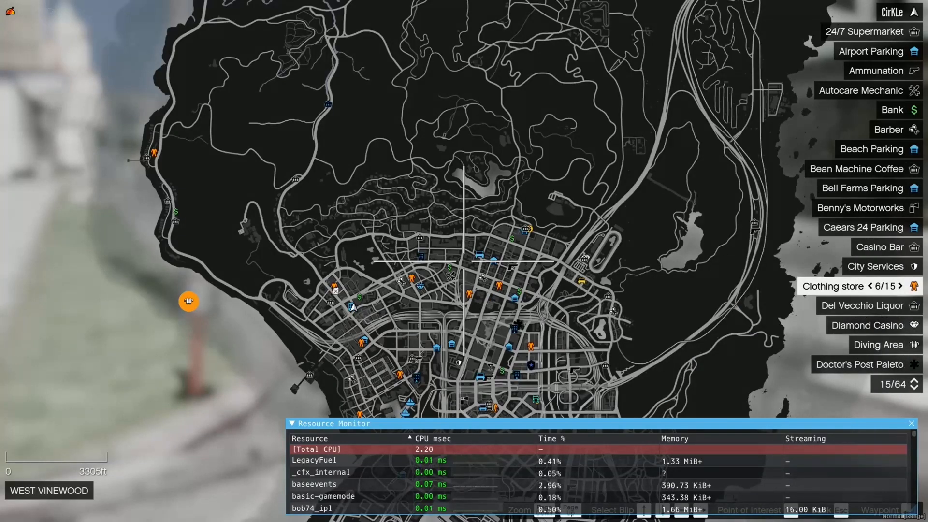